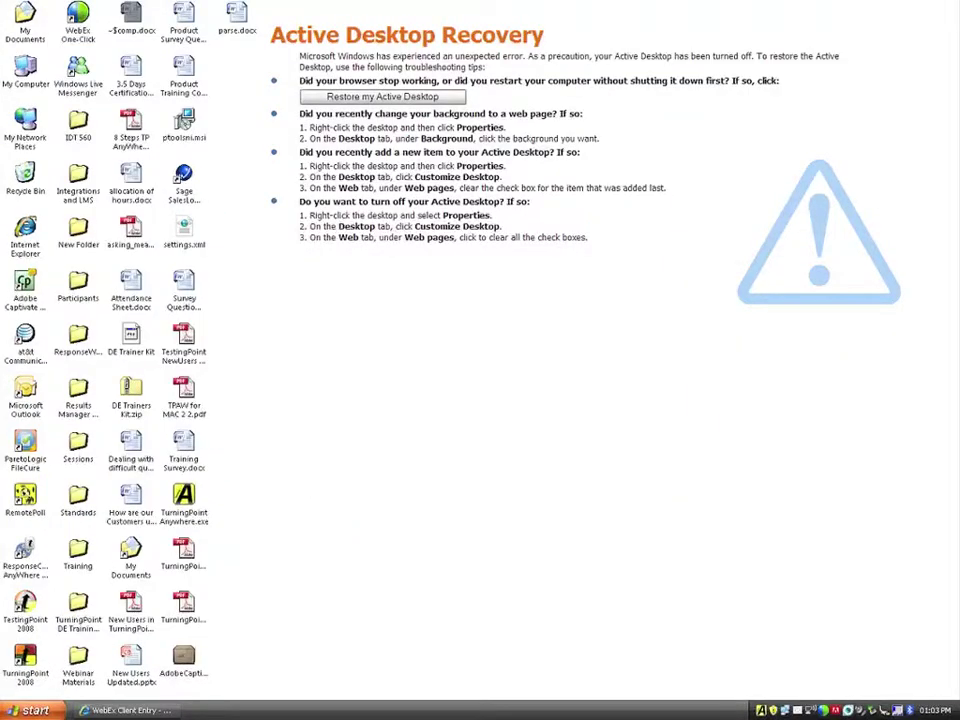
Launch TurningPoint 2008 from its desktop icon, opening PowerPoint with a blank Presentation1.
{"action": "double_click", "coordinate": [25, 660]}
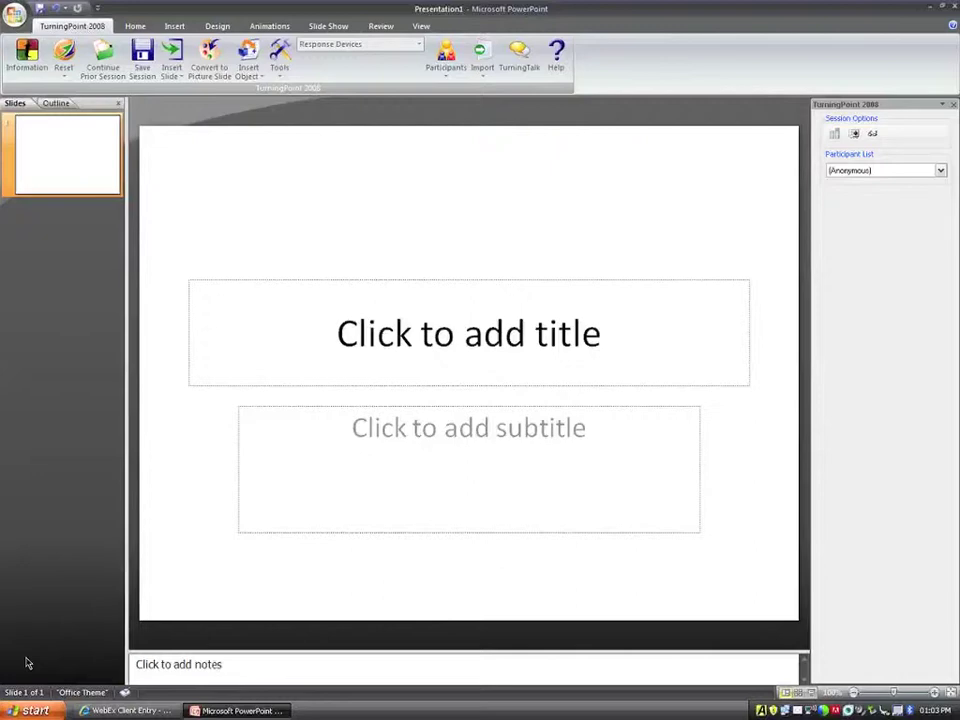
Open AXIS Advanced game.pptx from Recent Documents and bring up the ResponseWare login dialog.
{"action": "left_click", "coordinate": [15, 14]}
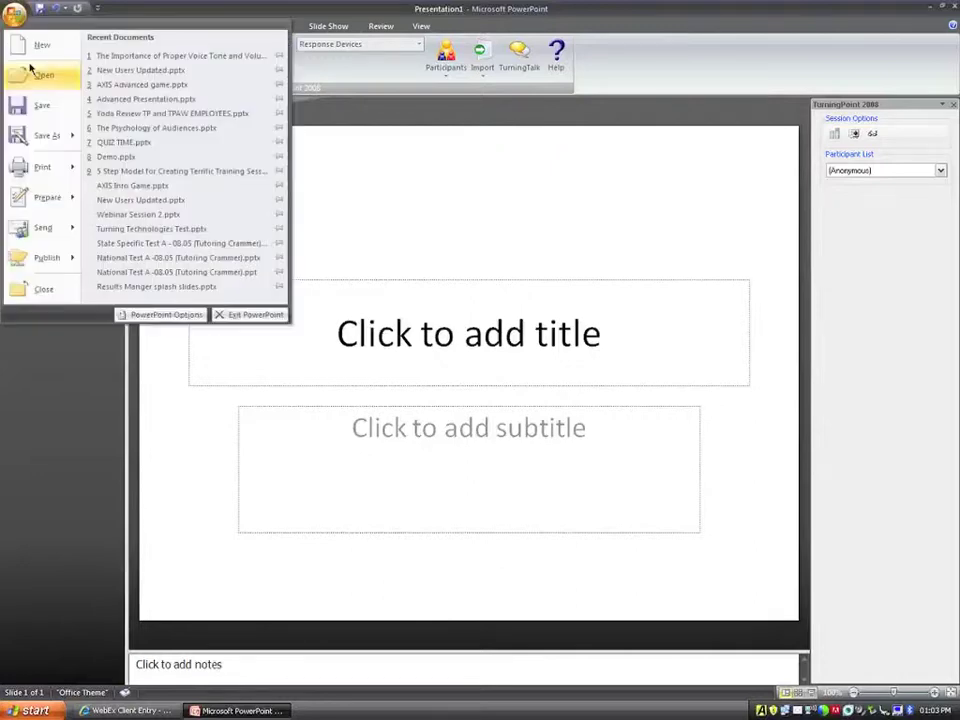
{"action": "left_click", "coordinate": [130, 84]}
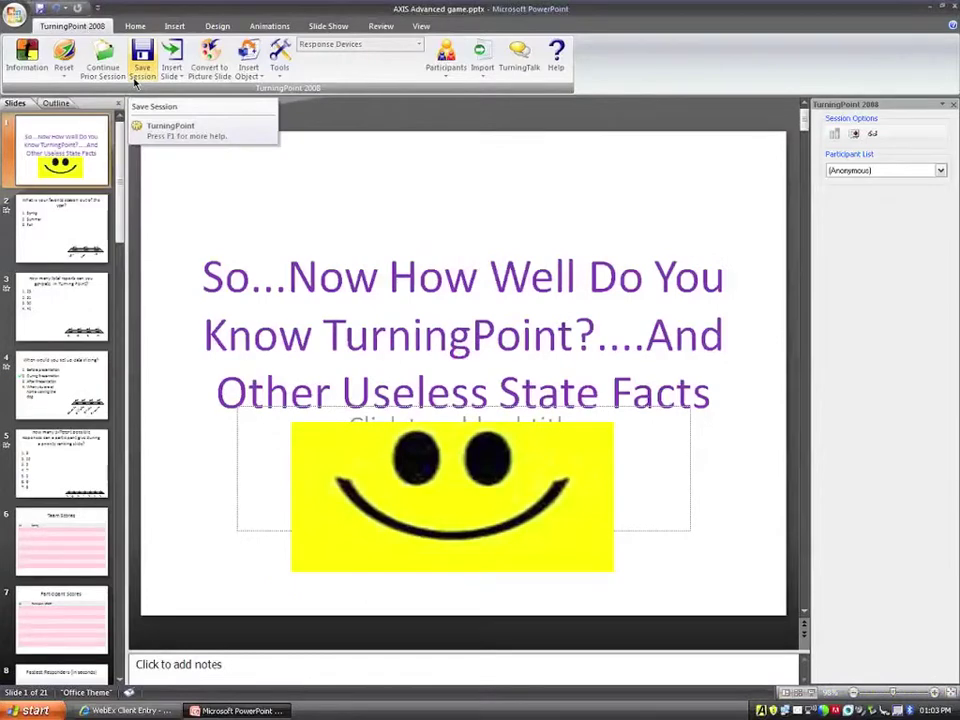
{"action": "left_click", "coordinate": [281, 68]}
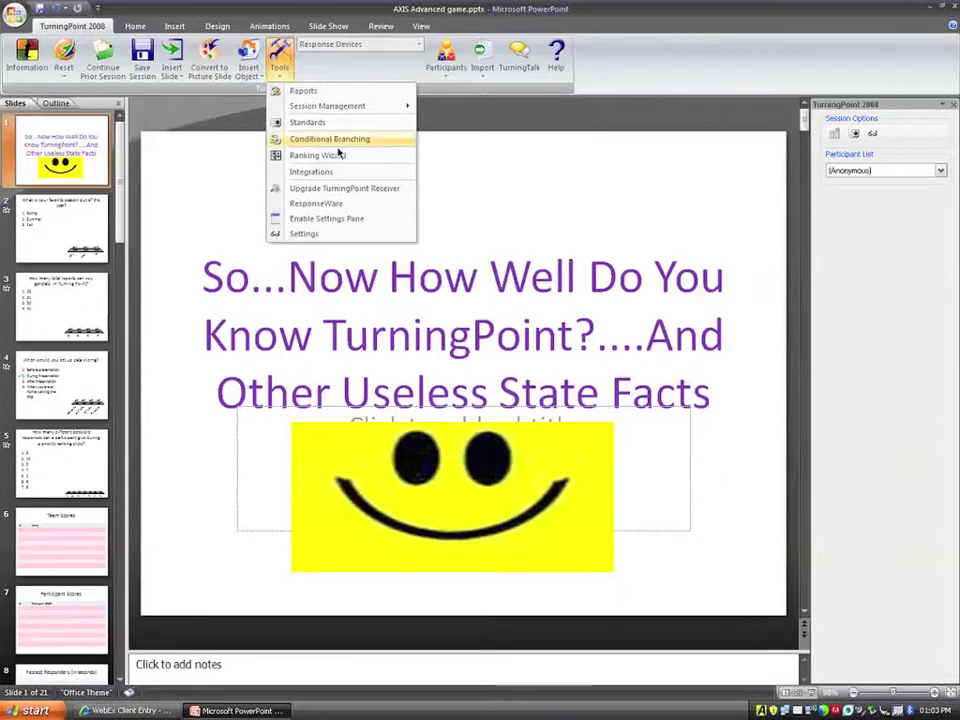
{"action": "left_click", "coordinate": [330, 204]}
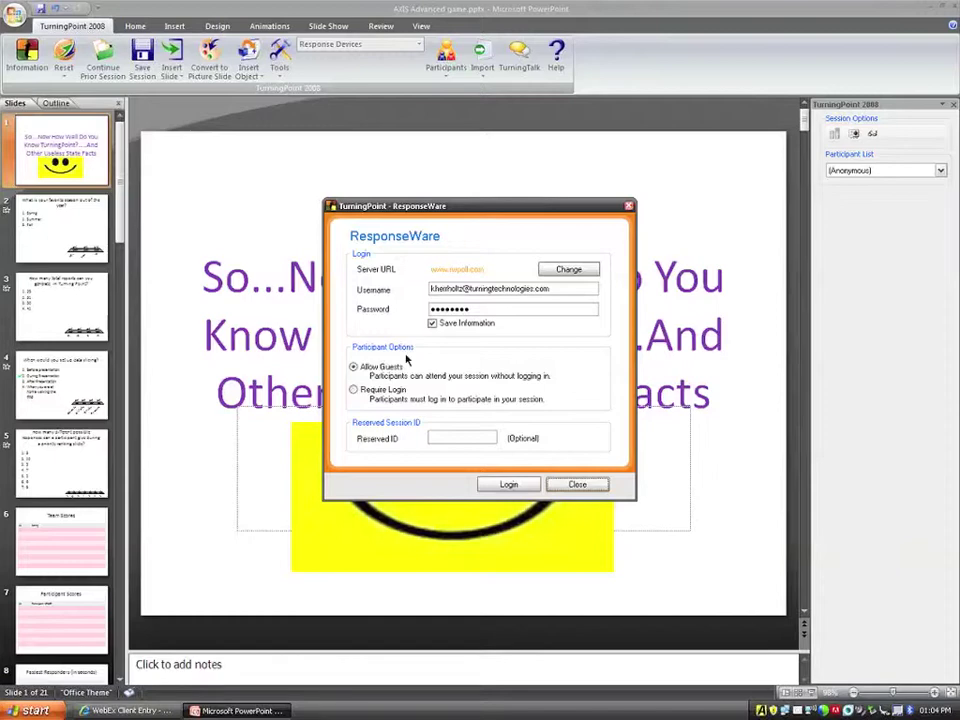
{"action": "left_click", "coordinate": [353, 390]}
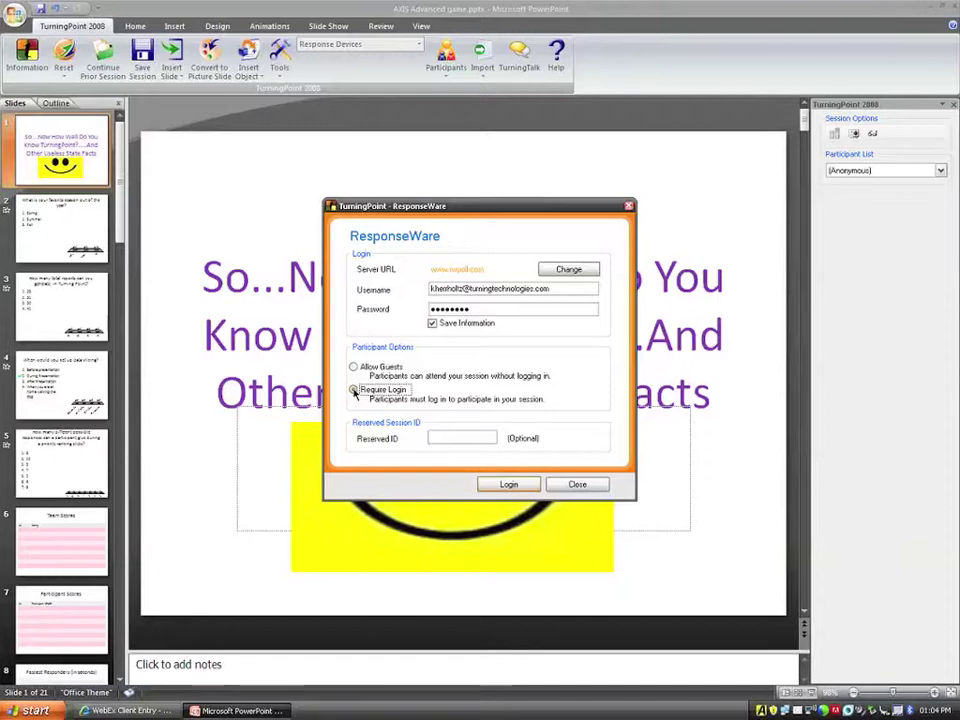
{"action": "left_click", "coordinate": [354, 368]}
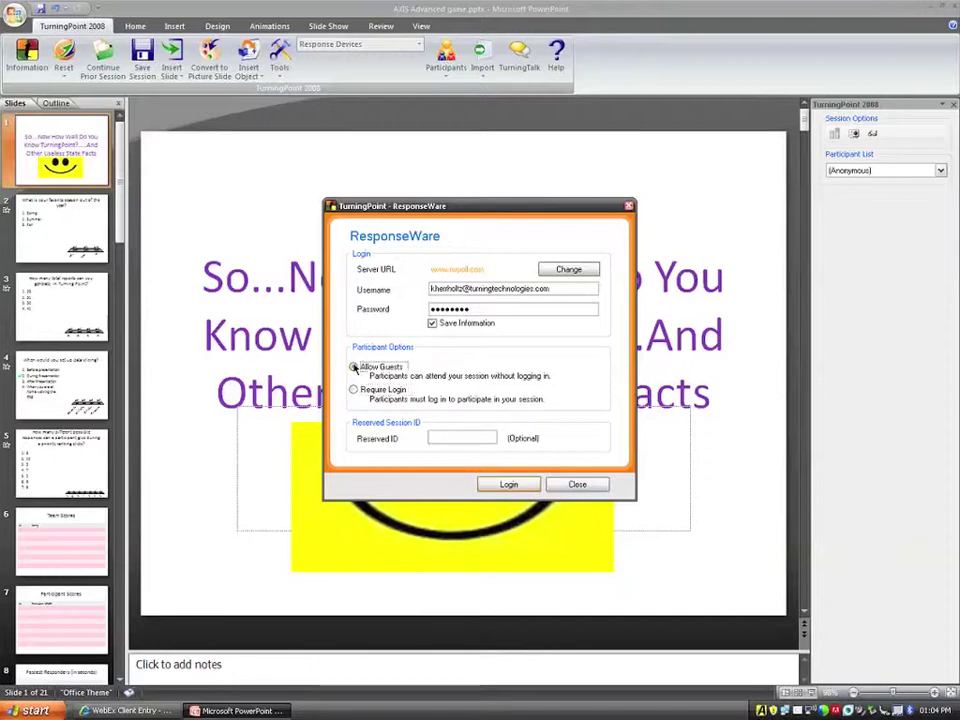
{"action": "left_click", "coordinate": [457, 436]}
{"action": "left_click", "coordinate": [509, 485]}
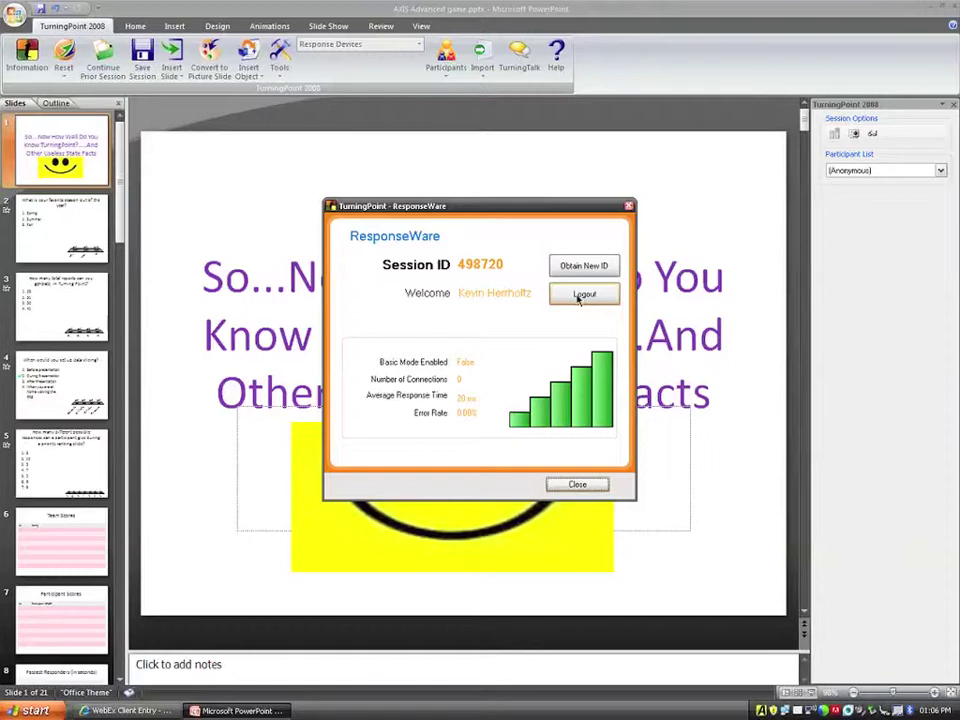
Log out of ResponseWare session 498720 to get a new session ID.
{"action": "left_click", "coordinate": [580, 295]}
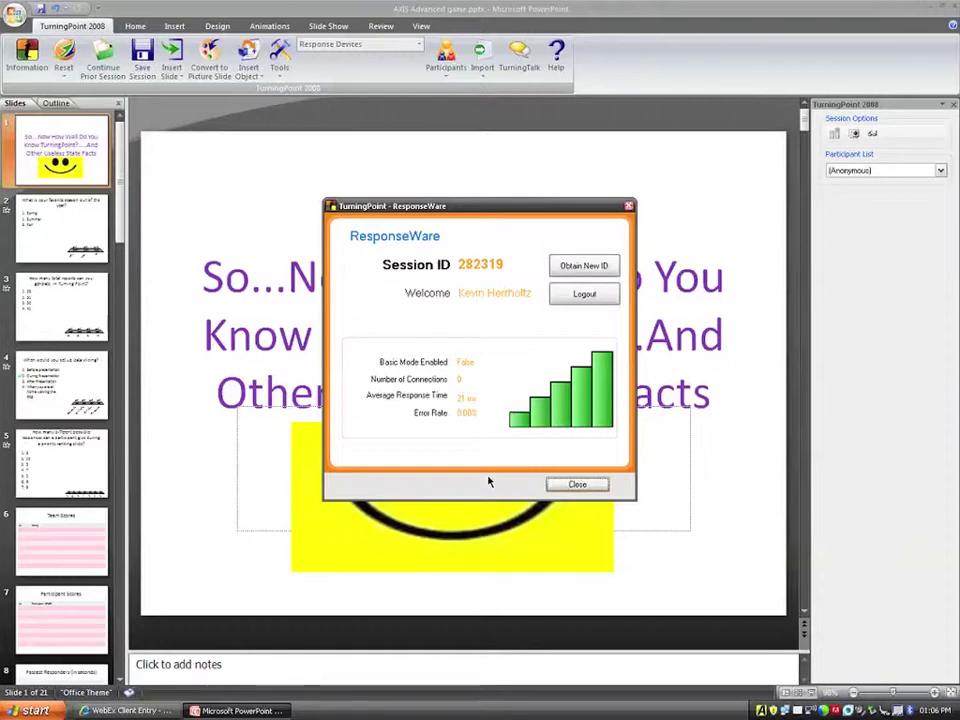
Close the ResponseWare dialog, now set up with session 282319.
{"action": "left_click", "coordinate": [577, 484]}
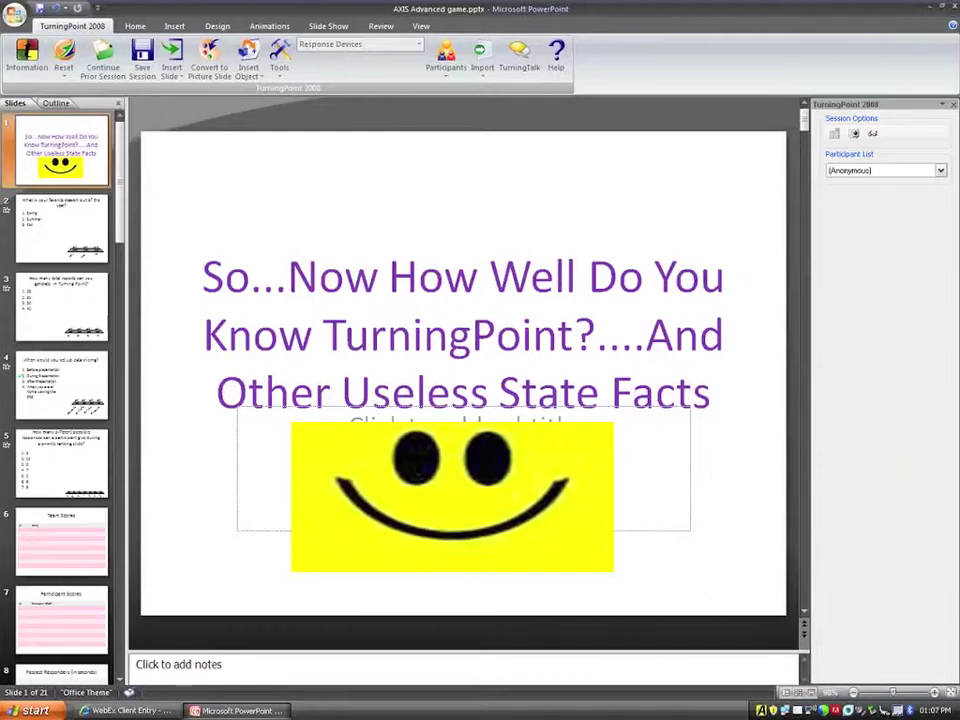
Switch over to the WebEx meeting browser window.
{"action": "key", "text": "alt+Tab"}
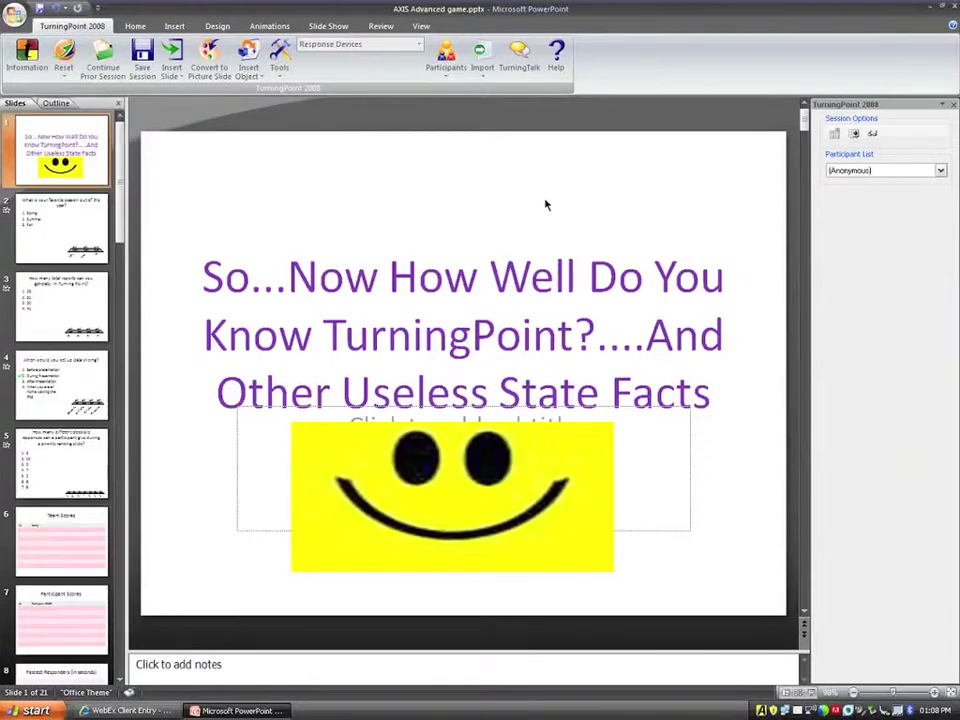
Reopen the ResponseWare status from TurningPoint Tools, check session ID and connections, then close it.
{"action": "left_click", "coordinate": [279, 55]}
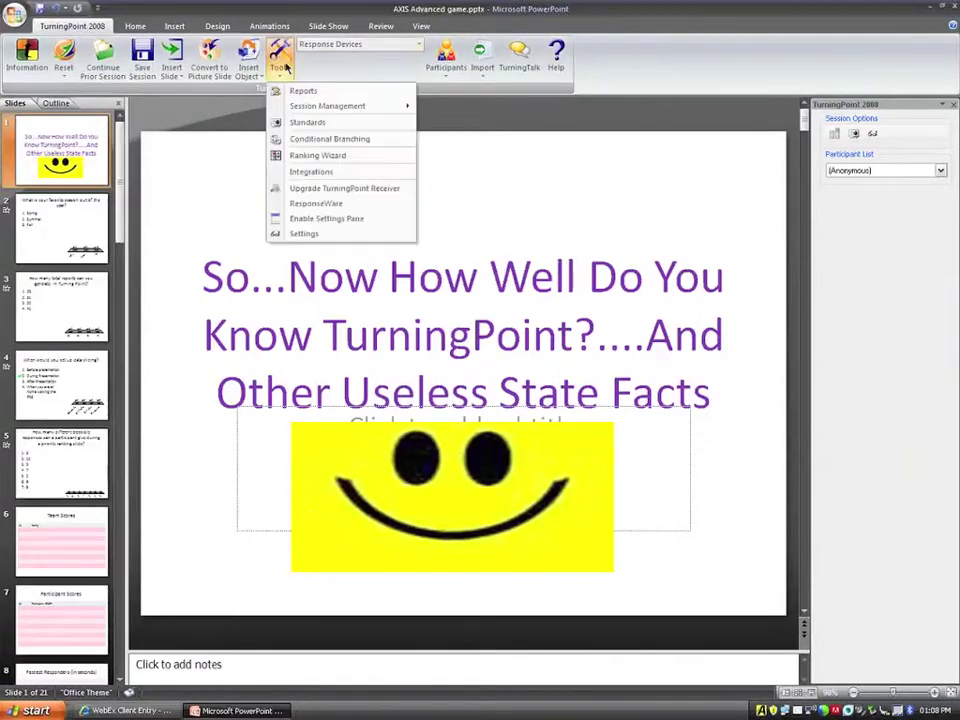
{"action": "left_click", "coordinate": [328, 211]}
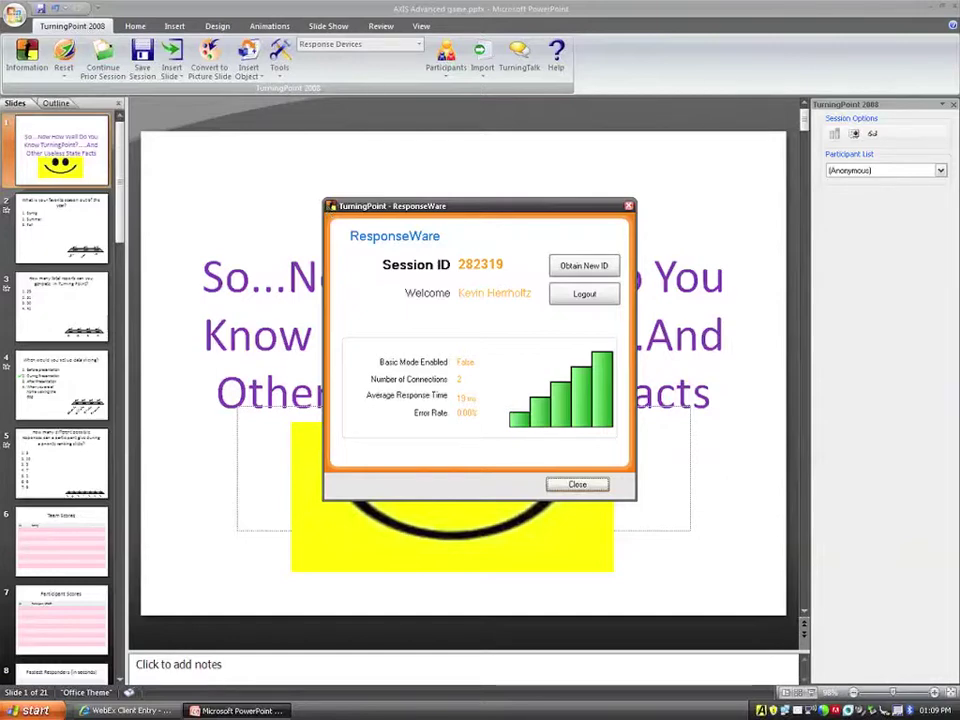
{"action": "left_click", "coordinate": [577, 484]}
Run the slide show from the current slide to the season poll and begin a Feedback reply.
{"action": "left_click", "coordinate": [328, 26]}
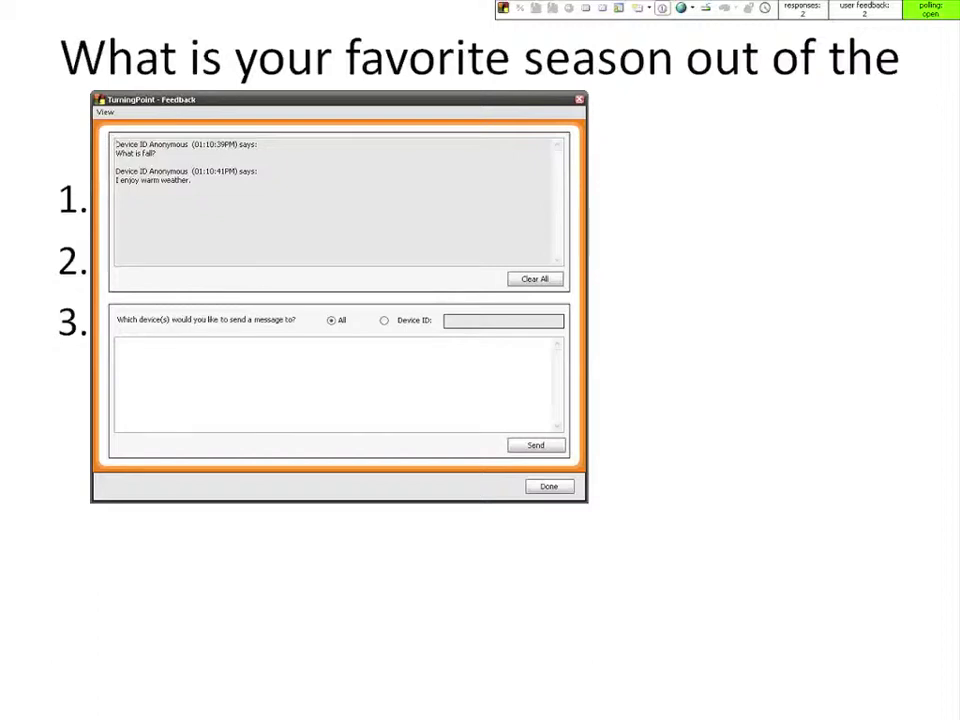
{"action": "left_click", "coordinate": [216, 377]}
Send the reply 'I enjoy hot weather' to participants and close the Feedback window.
{"action": "type", "text": "I enjoy hot weather"}
{"action": "left_click", "coordinate": [390, 327]}
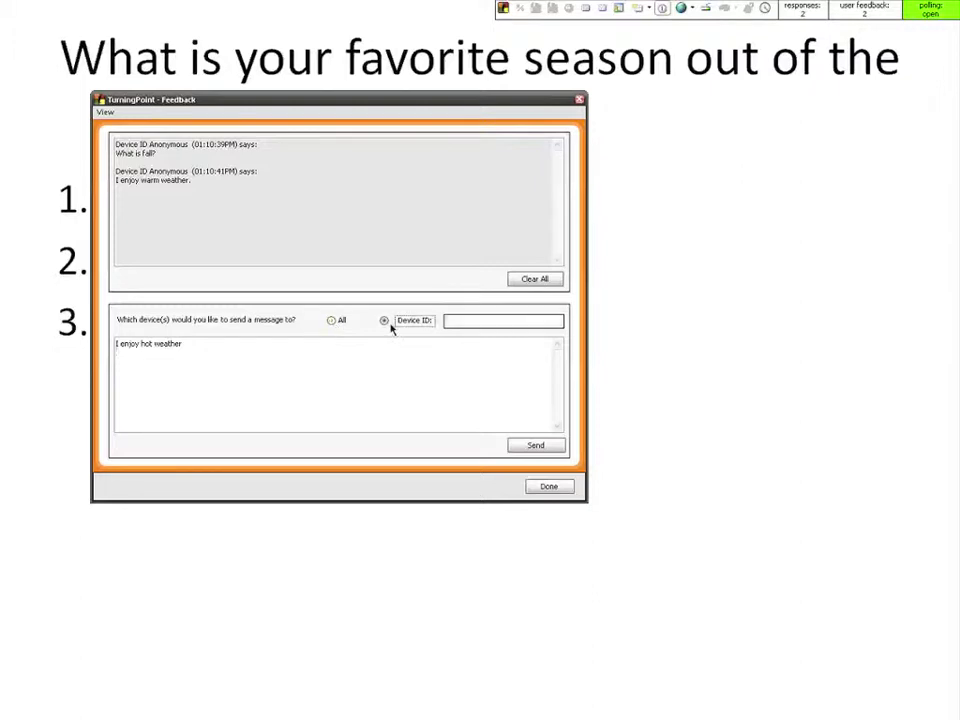
{"action": "left_click", "coordinate": [533, 446]}
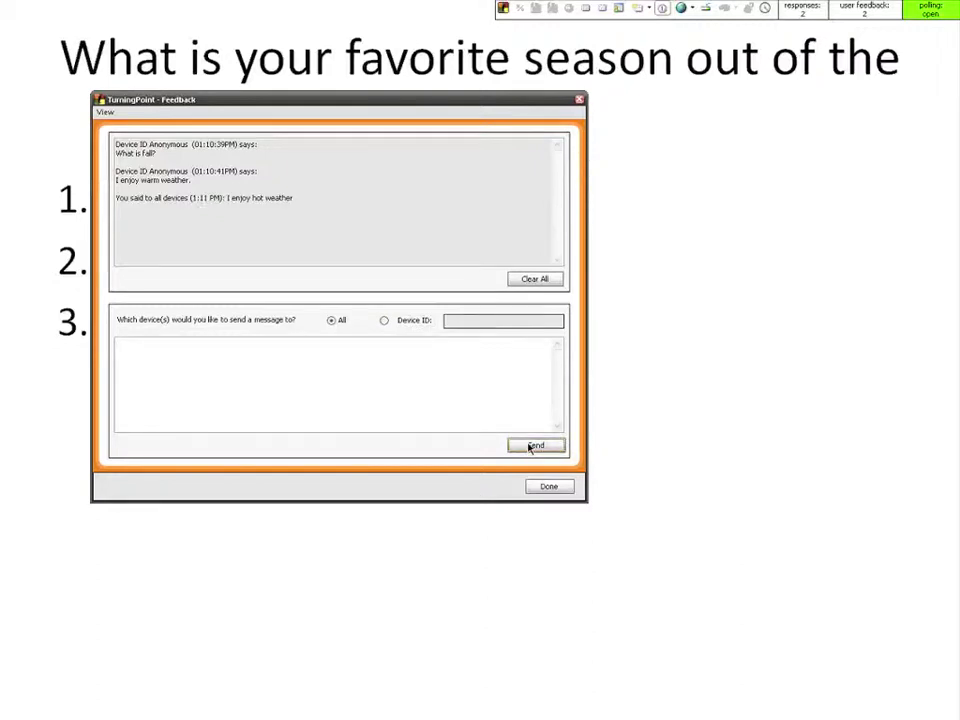
{"action": "left_click", "coordinate": [580, 100]}
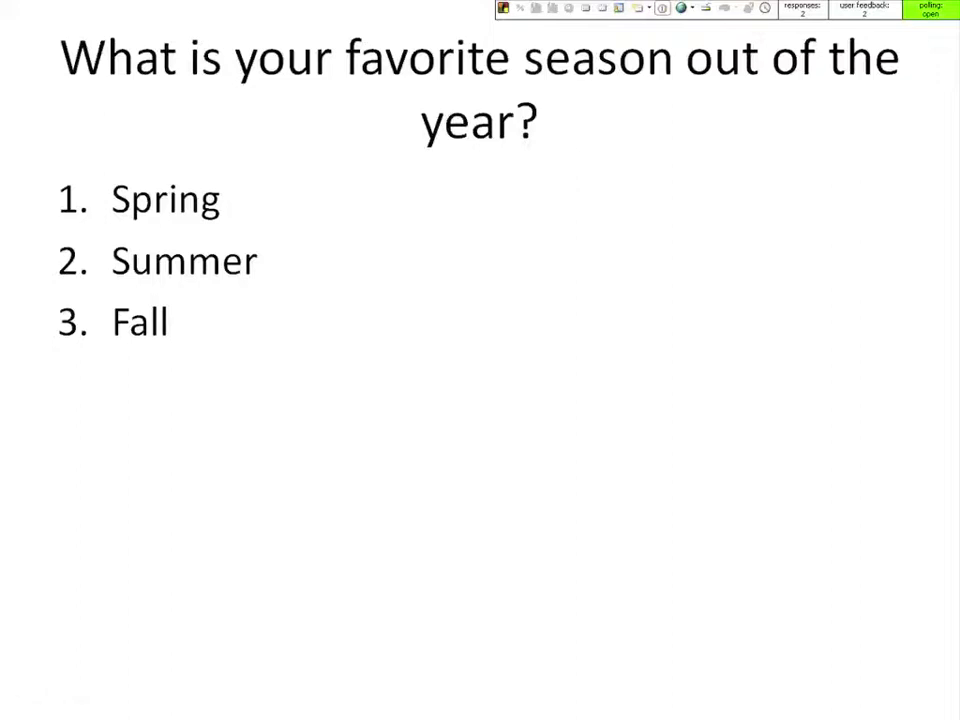
Close polling to show Summer and Fall at 50% each, then return to the TurningPoint 2008 tab.
{"action": "key", "text": "Right"}
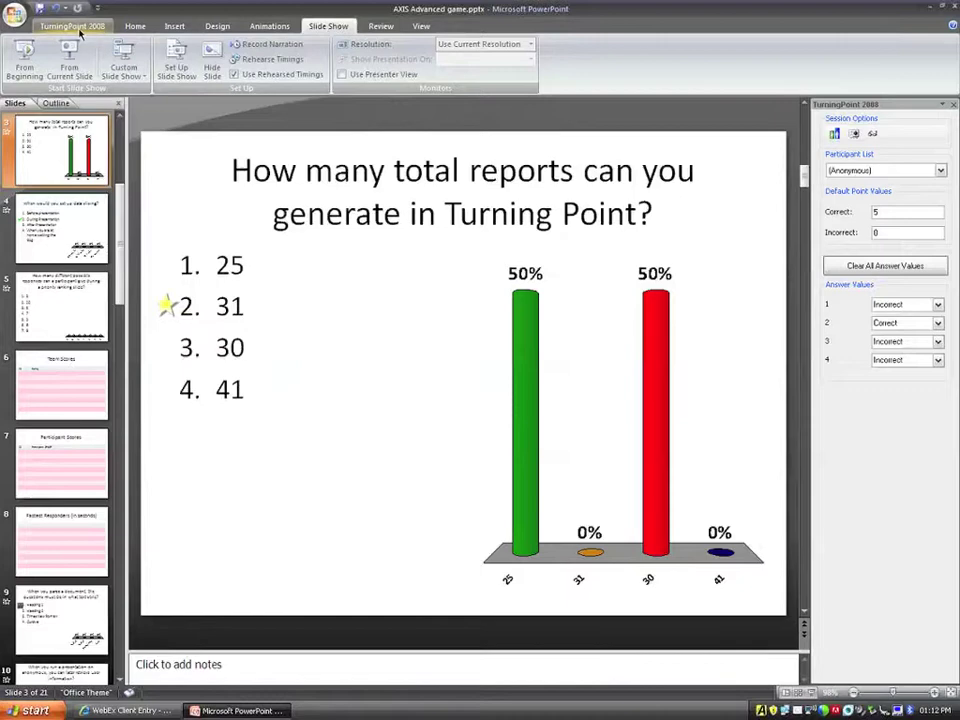
{"action": "left_click", "coordinate": [72, 26]}
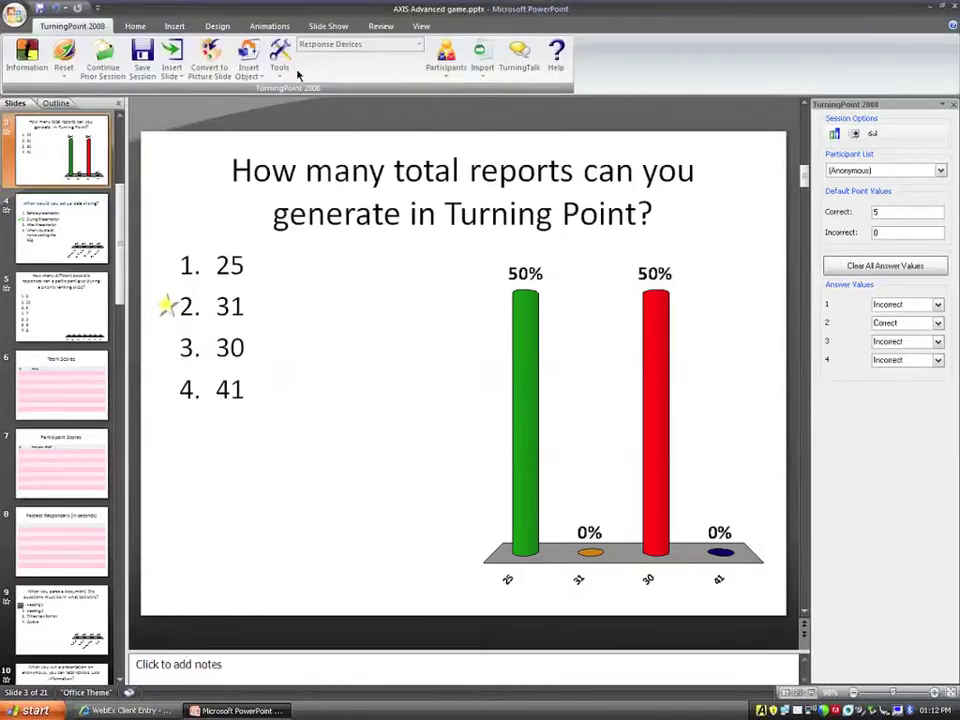
Generate the Results by Participant Response Detail report for the Current Session.
{"action": "left_click", "coordinate": [280, 60]}
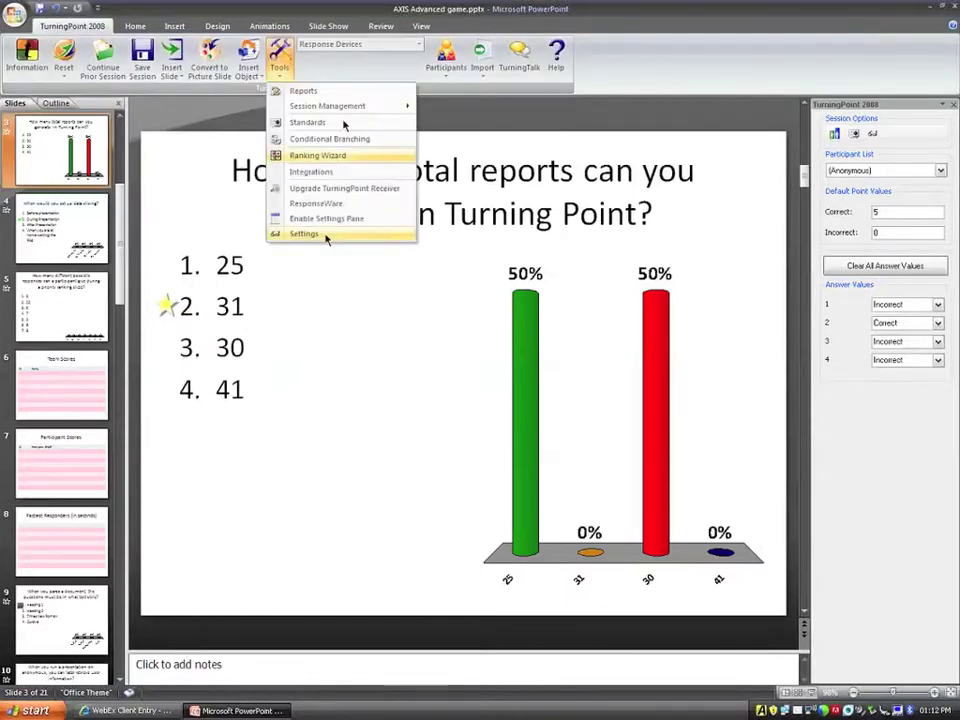
{"action": "left_click", "coordinate": [350, 92]}
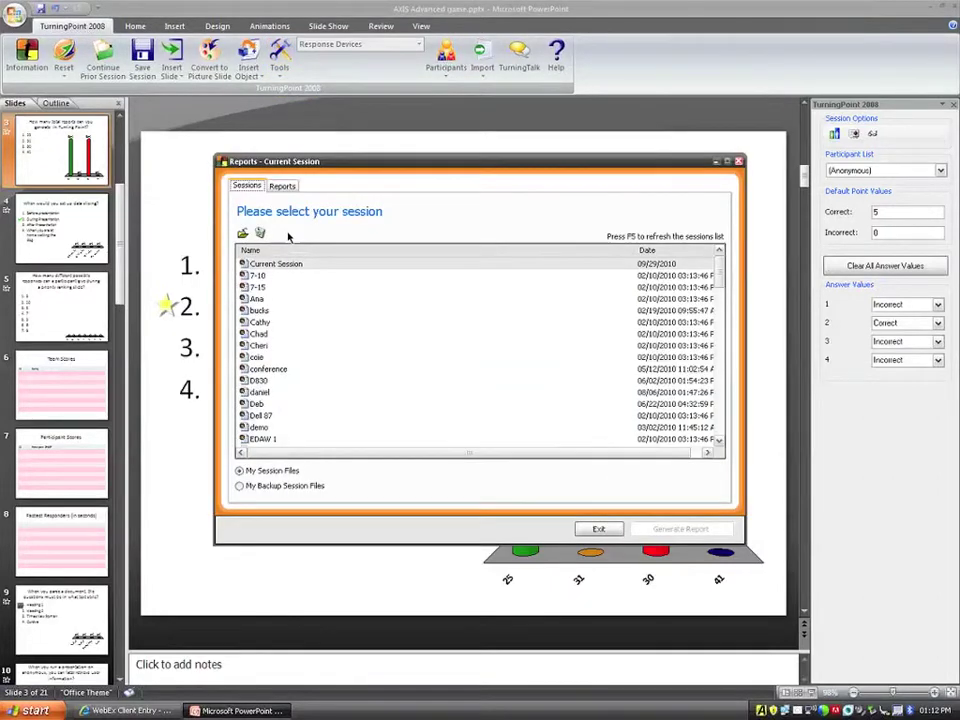
{"action": "double_click", "coordinate": [276, 264]}
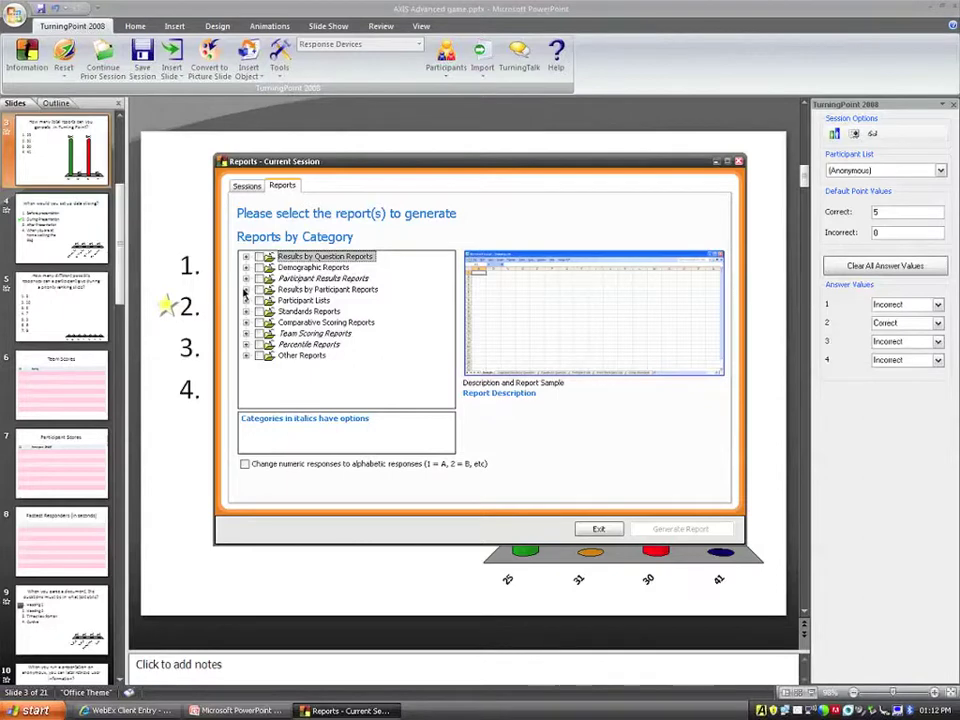
{"action": "left_click", "coordinate": [246, 290]}
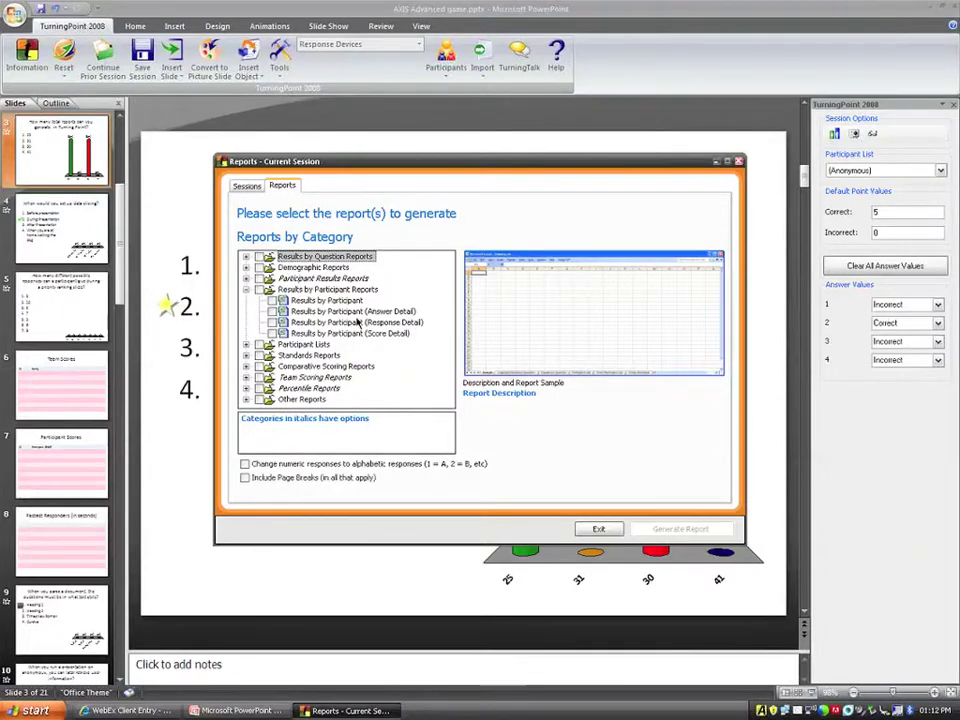
{"action": "left_click", "coordinate": [672, 530]}
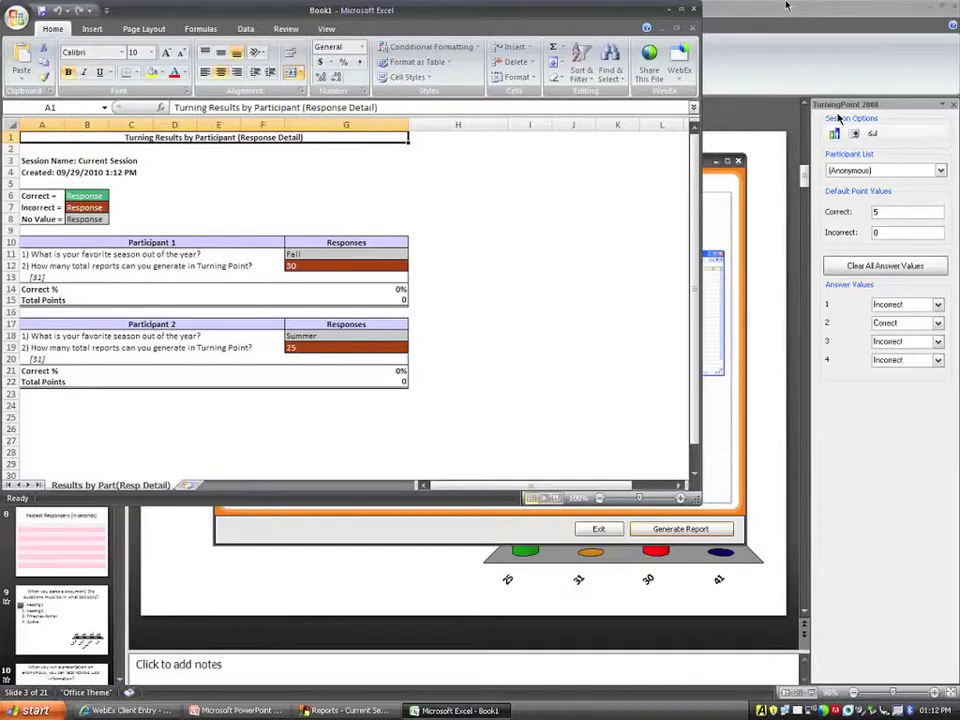
Close the Excel response-detail report without saving and exit the TurningPoint Reports window.
{"action": "left_click", "coordinate": [691, 12]}
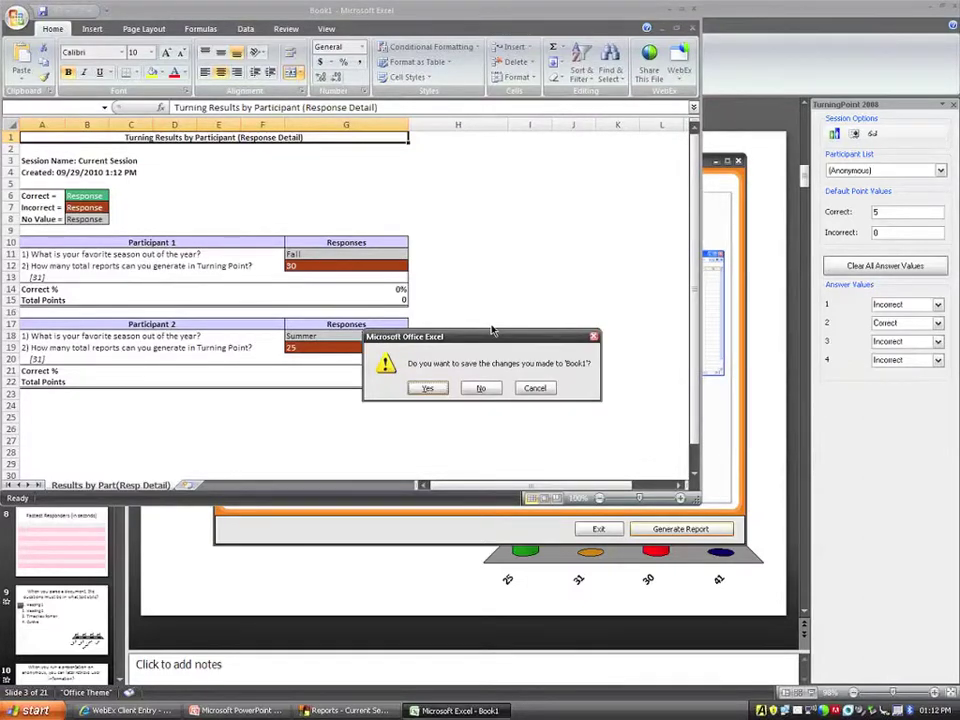
{"action": "left_click", "coordinate": [481, 388]}
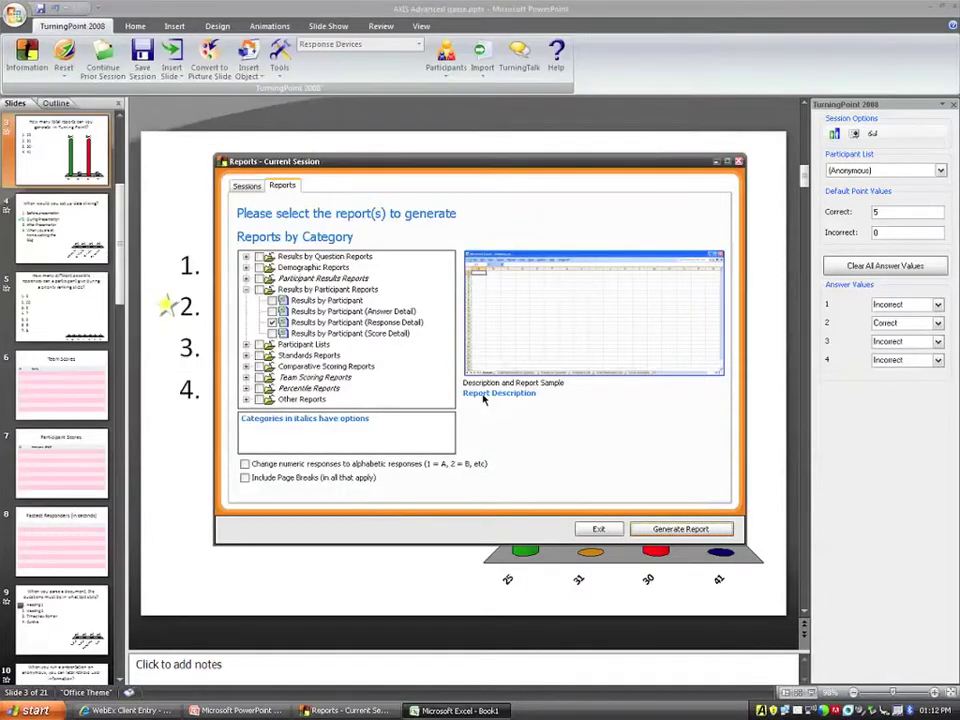
{"action": "left_click", "coordinate": [605, 528]}
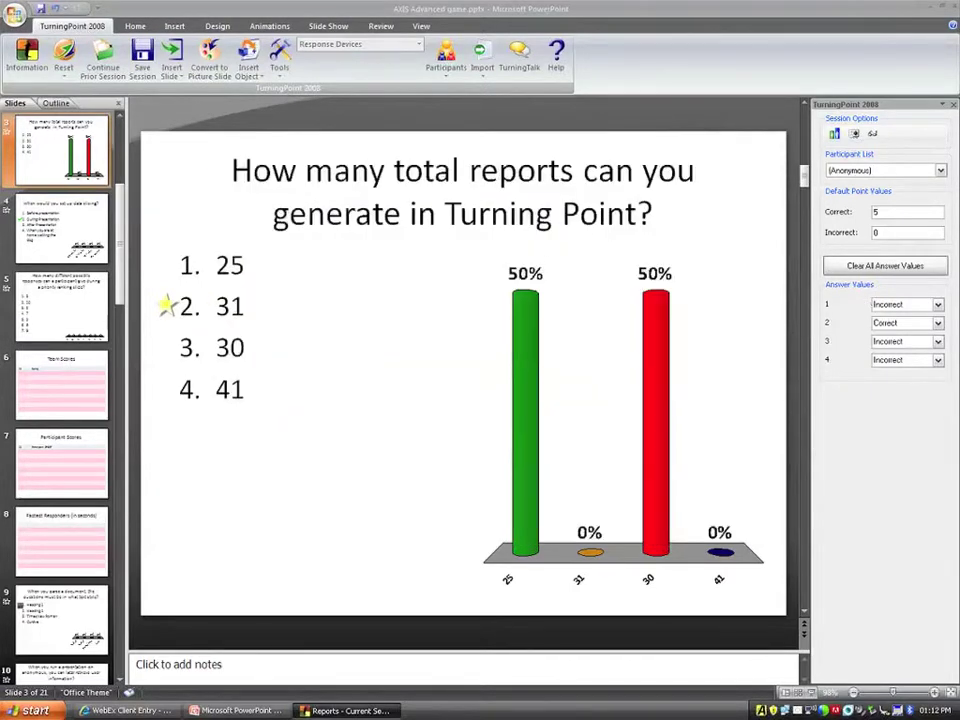
Change the Participant List from (Anonymous) to (Auto) and dismiss the reset-session warning.
{"action": "left_click", "coordinate": [862, 171]}
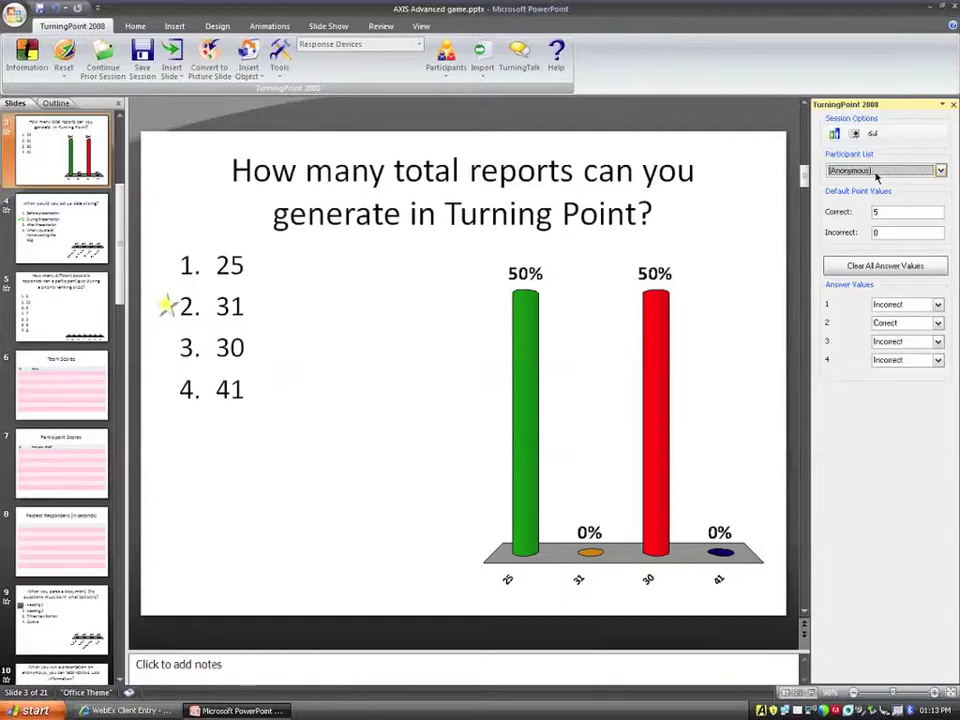
{"action": "left_click", "coordinate": [877, 174]}
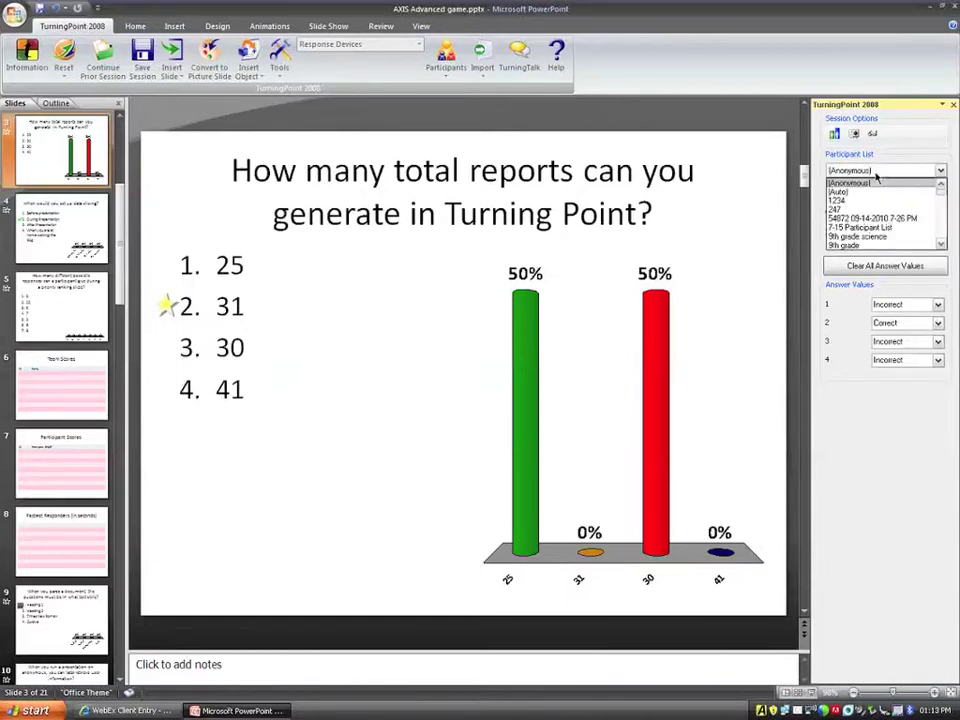
{"action": "left_click", "coordinate": [877, 175]}
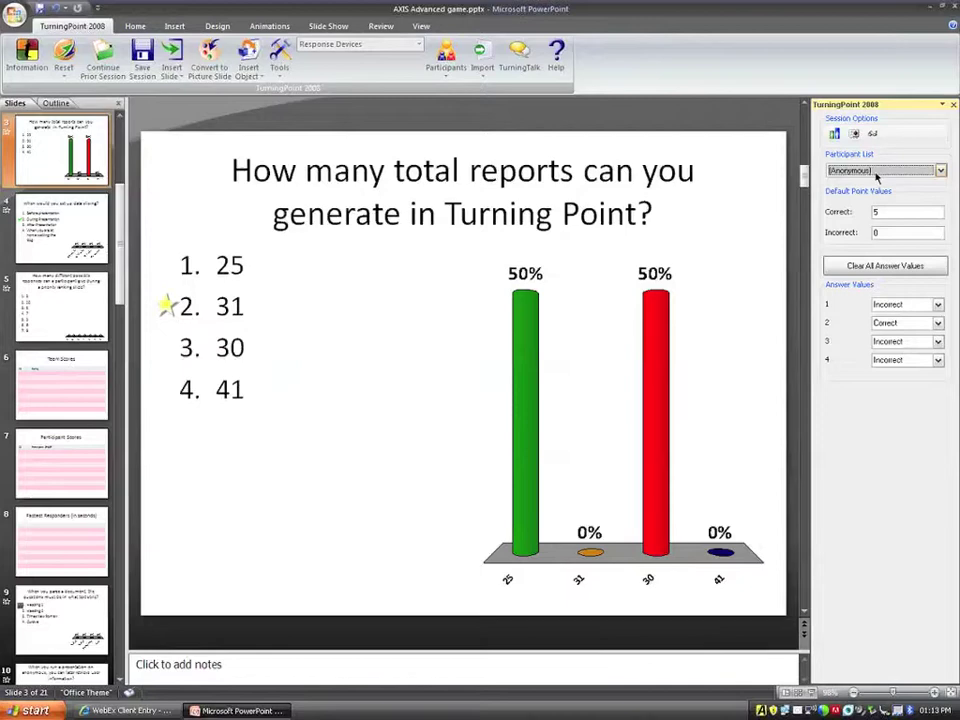
{"action": "left_click", "coordinate": [877, 175]}
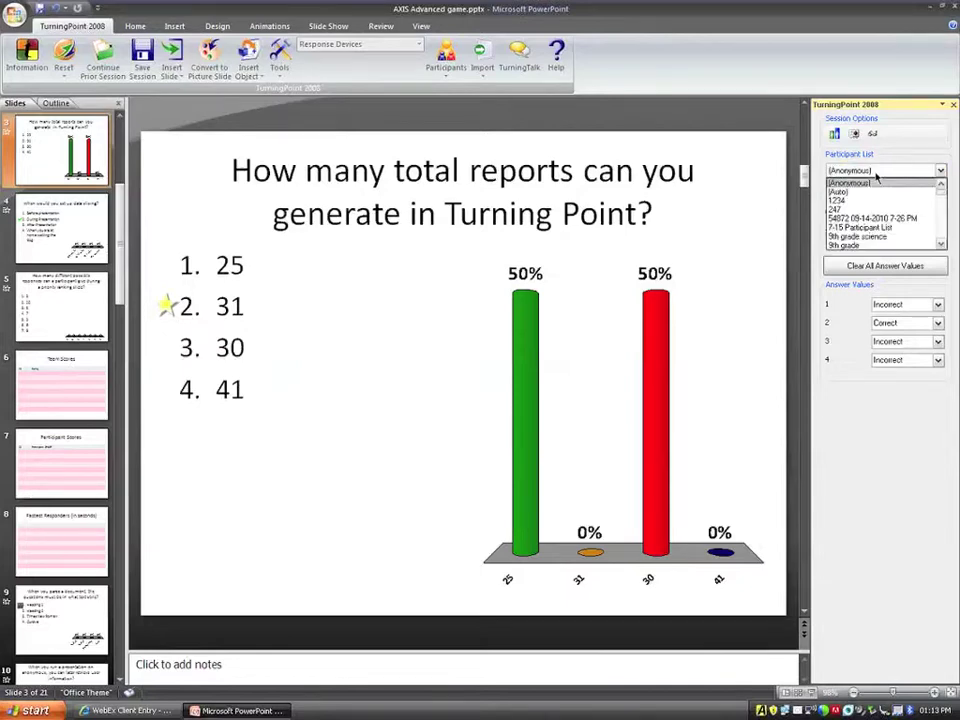
{"action": "left_click", "coordinate": [840, 191]}
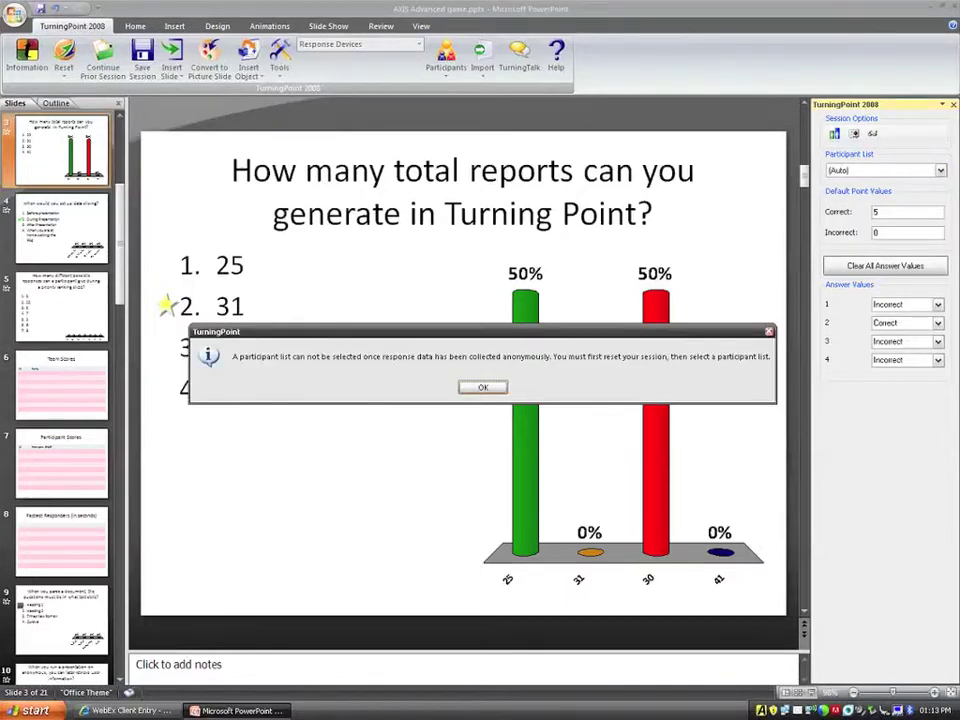
{"action": "left_click", "coordinate": [482, 387]}
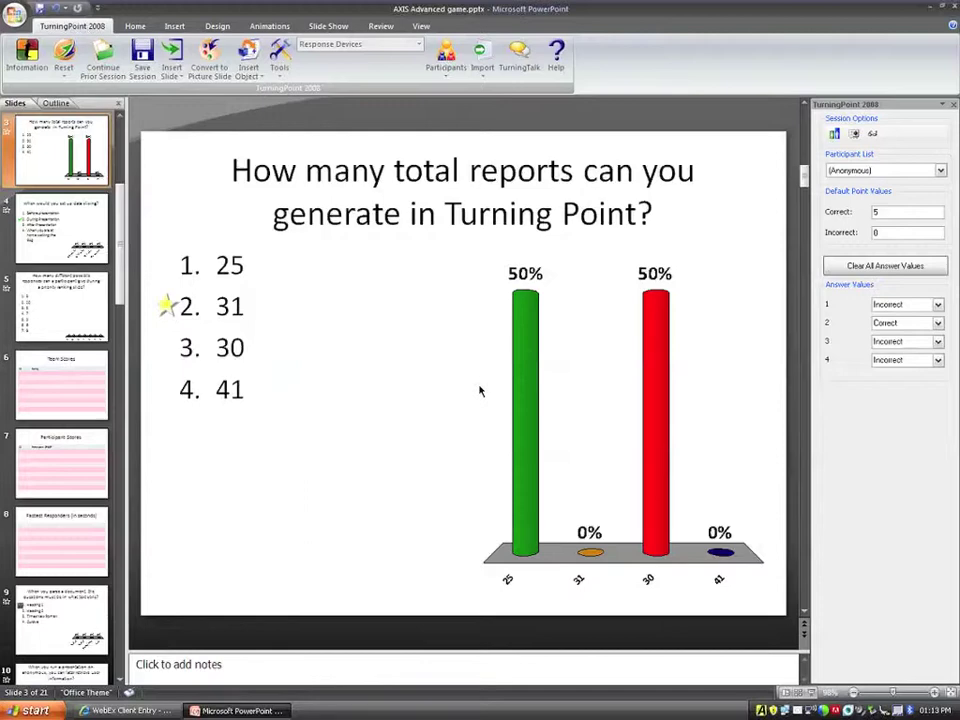
Hide PowerPoint with Windows+D so the desktop shows.
{"action": "key", "text": "super+d"}
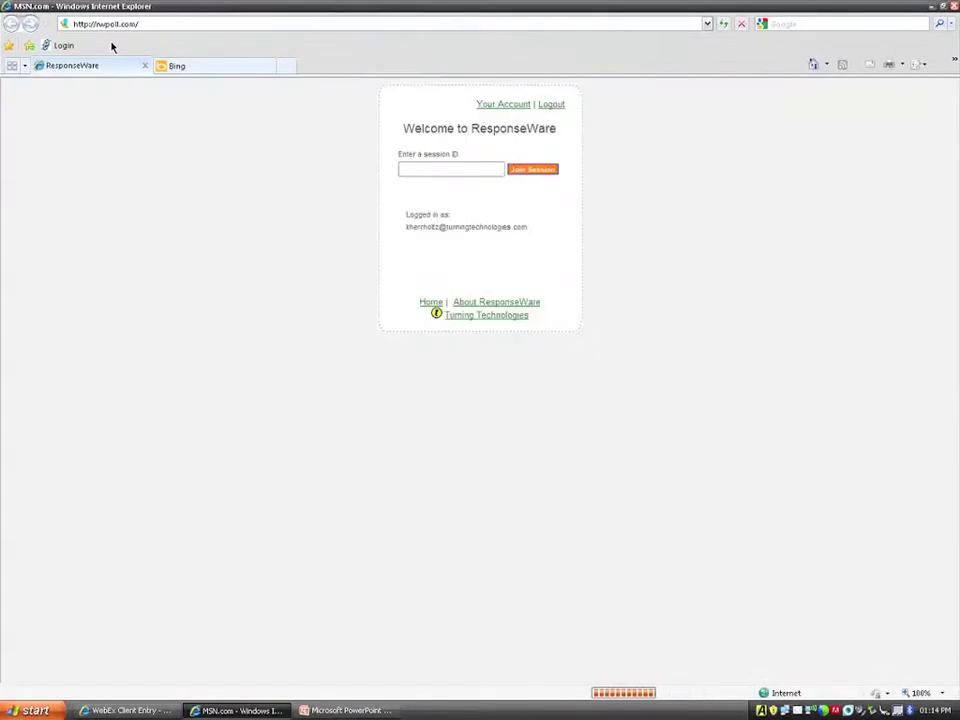
Log out of ResponseWare and sign back in to the presenter account with its password.
{"action": "left_click", "coordinate": [556, 105]}
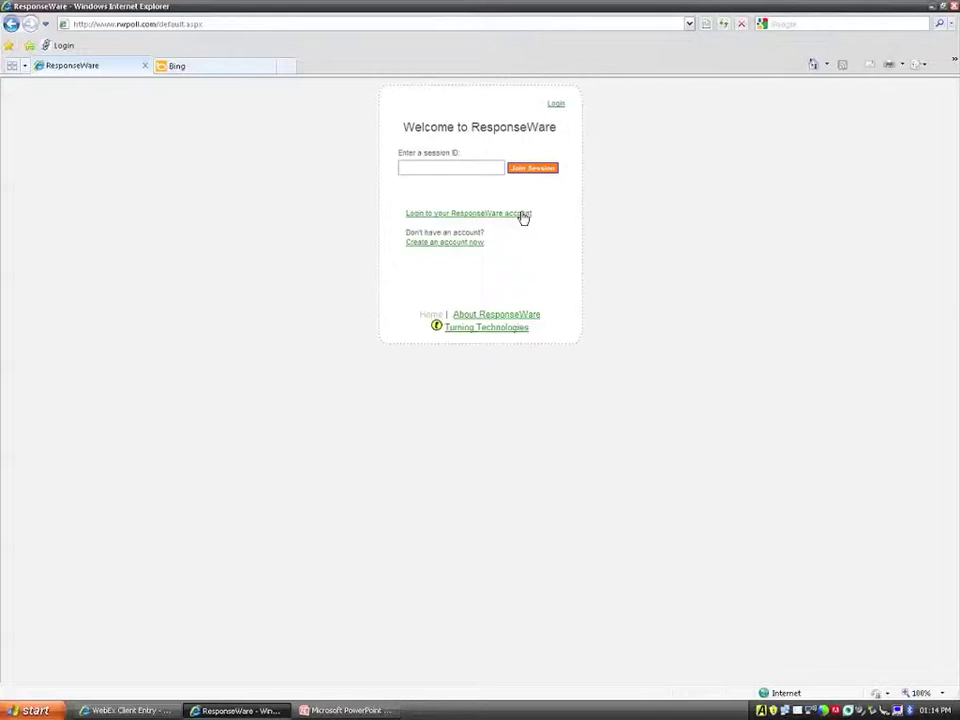
{"action": "left_click", "coordinate": [521, 215]}
{"action": "type", "text": "p"}
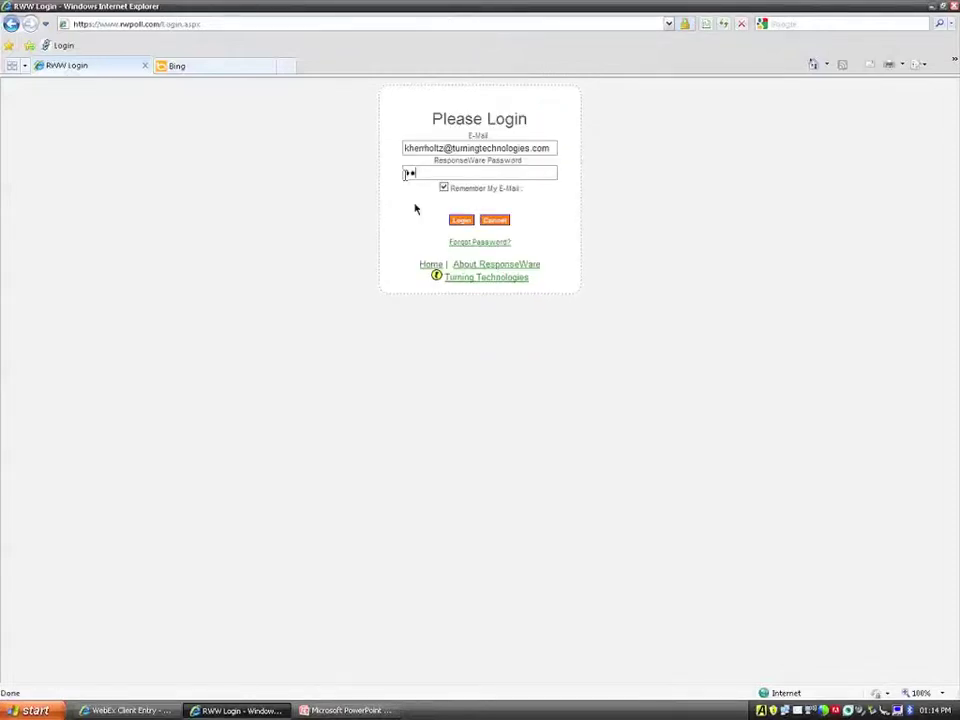
{"action": "left_click", "coordinate": [458, 221]}
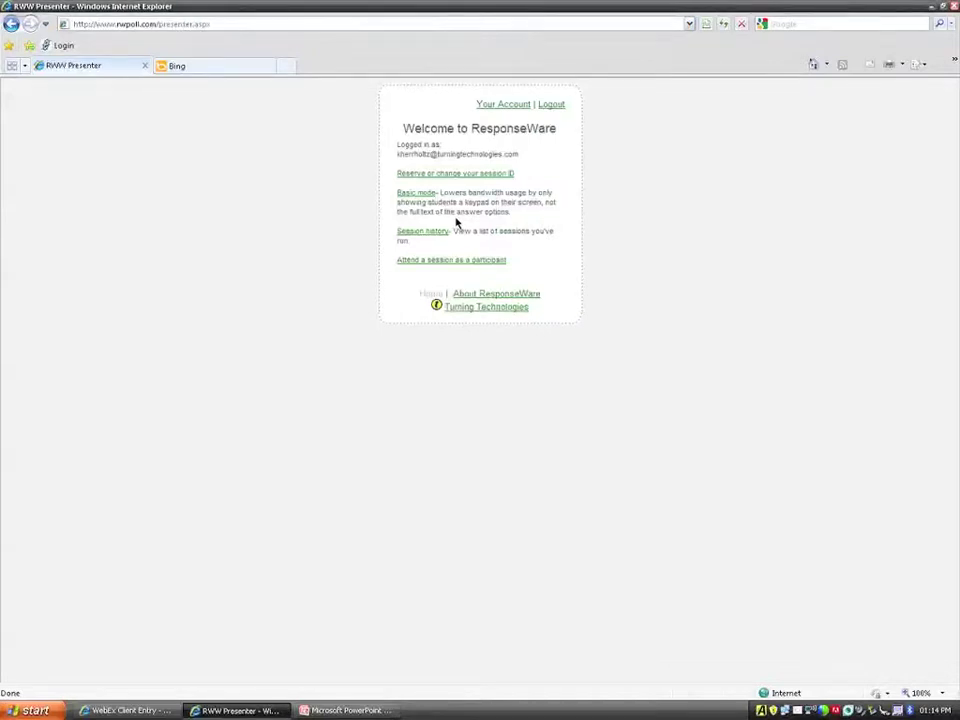
{"action": "left_click", "coordinate": [485, 175]}
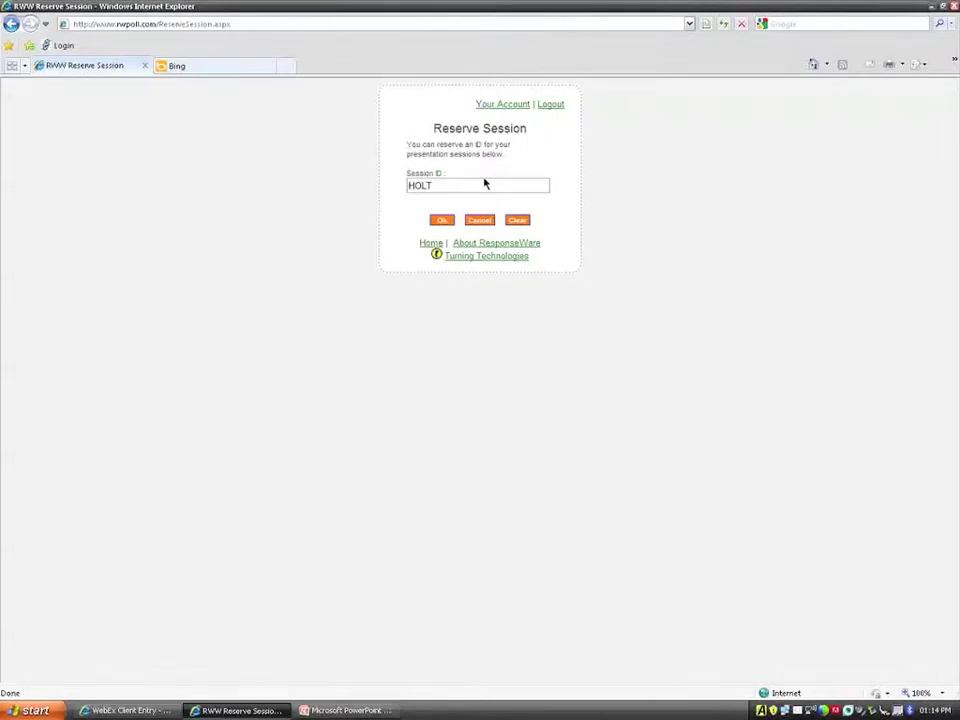
{"action": "left_click", "coordinate": [463, 187]}
{"action": "type", "text": "Z"}
{"action": "left_click", "coordinate": [441, 222]}
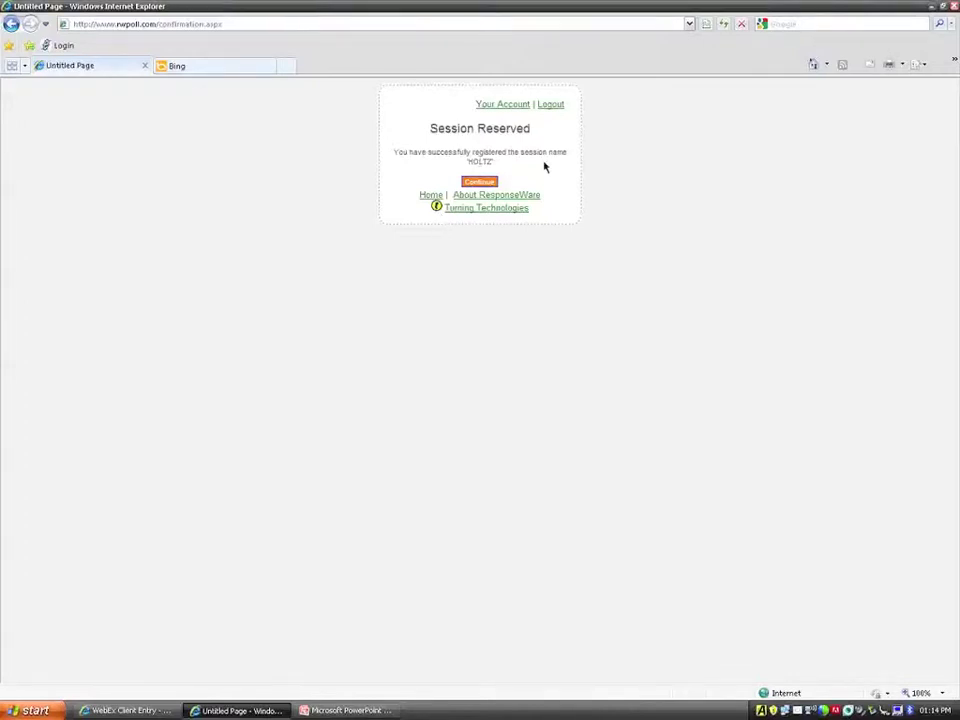
Reopen the session ID reservation page and submit a replacement ID typed over the old one.
{"action": "left_click", "coordinate": [493, 183]}
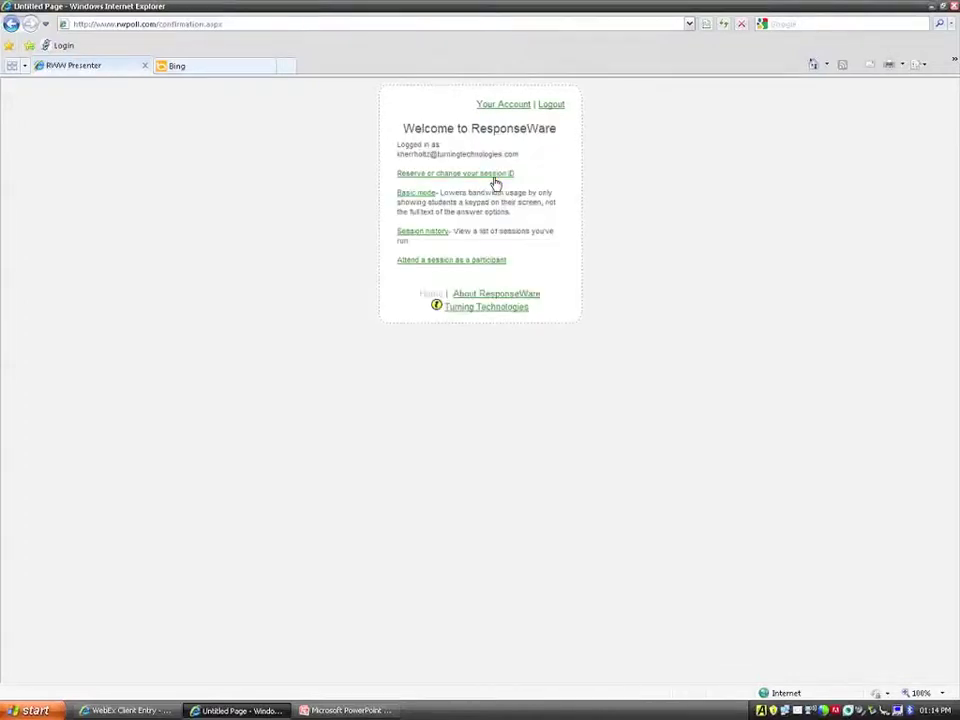
{"action": "left_click", "coordinate": [494, 176]}
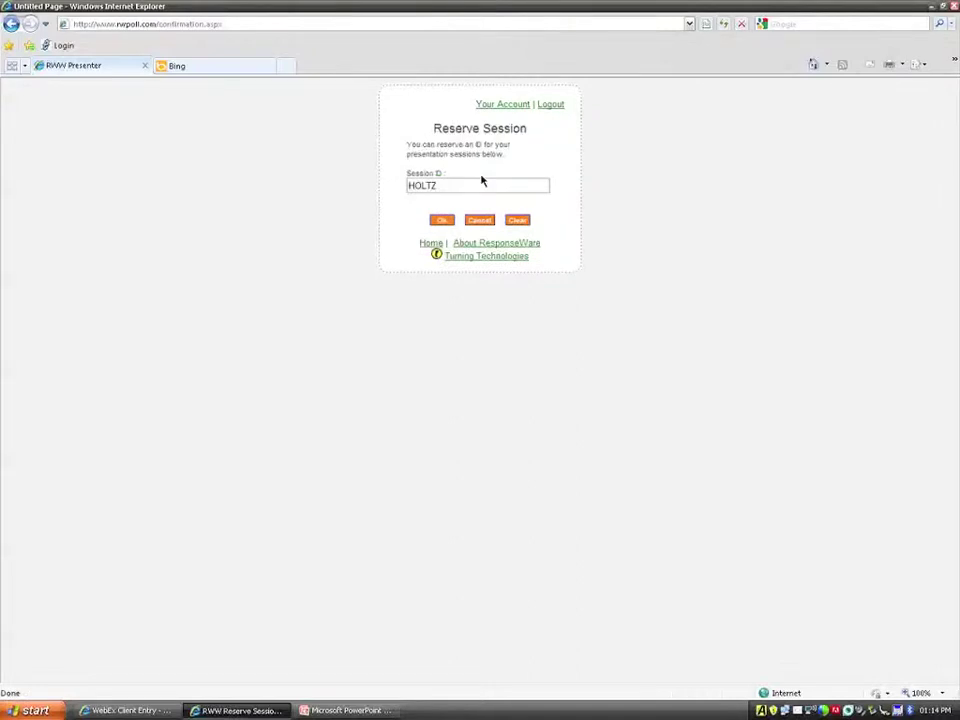
{"action": "left_click_drag", "start_coordinate": [481, 181], "coordinate": [357, 174]}
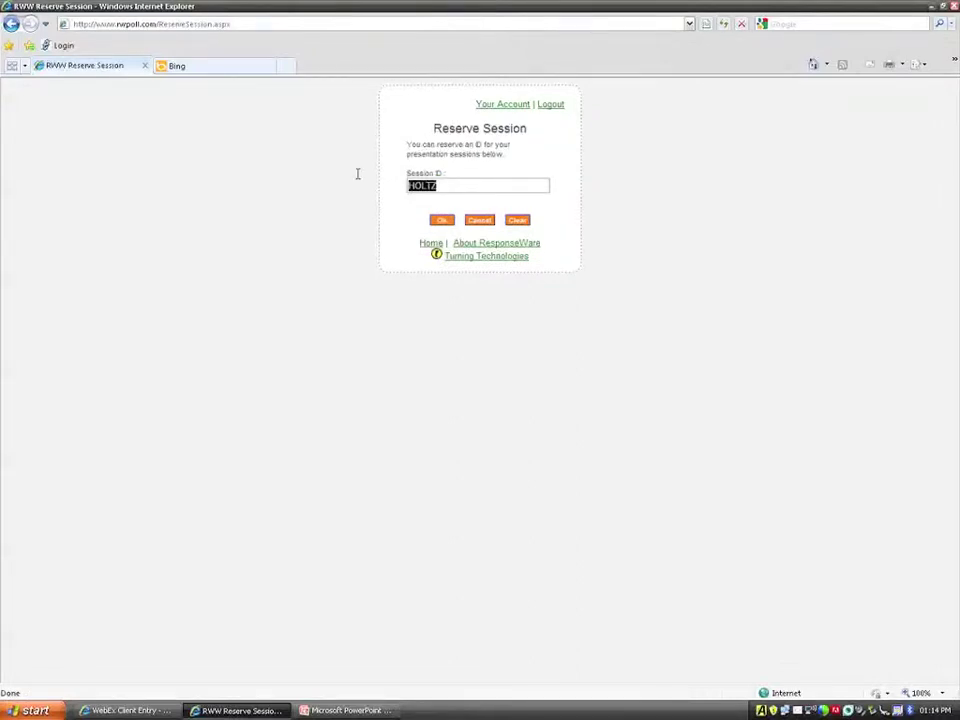
{"action": "type", "text": "kEVIN"}
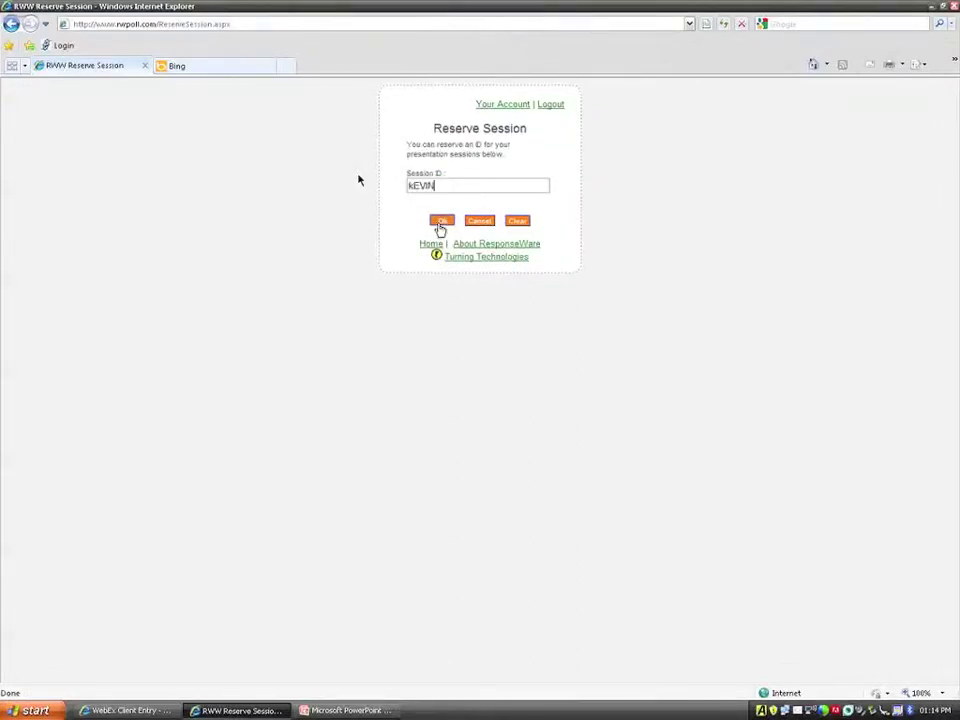
{"action": "left_click", "coordinate": [440, 224]}
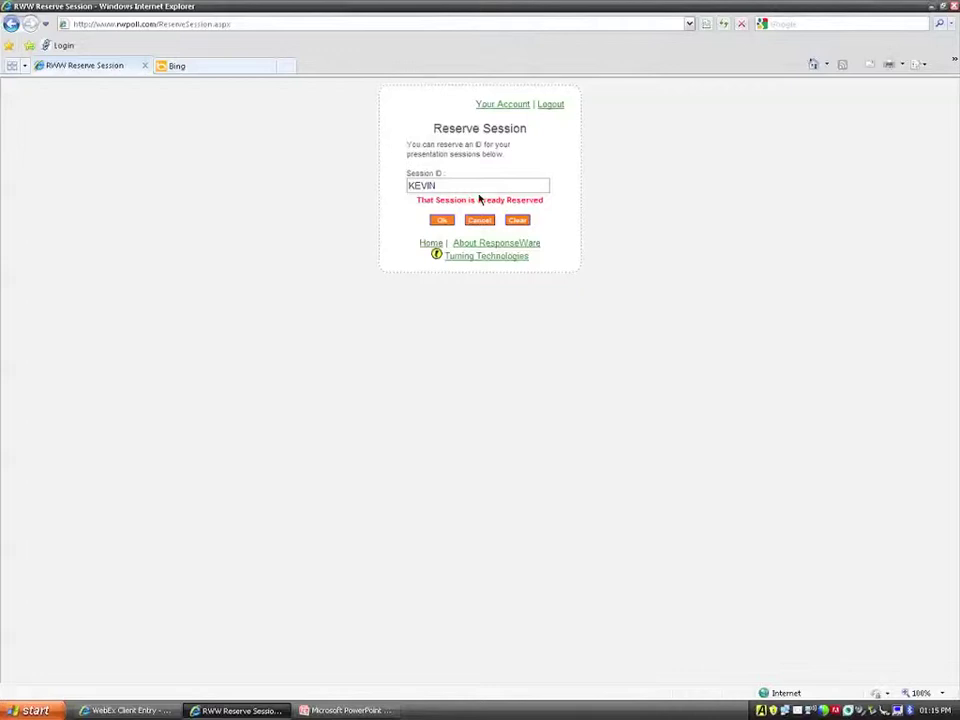
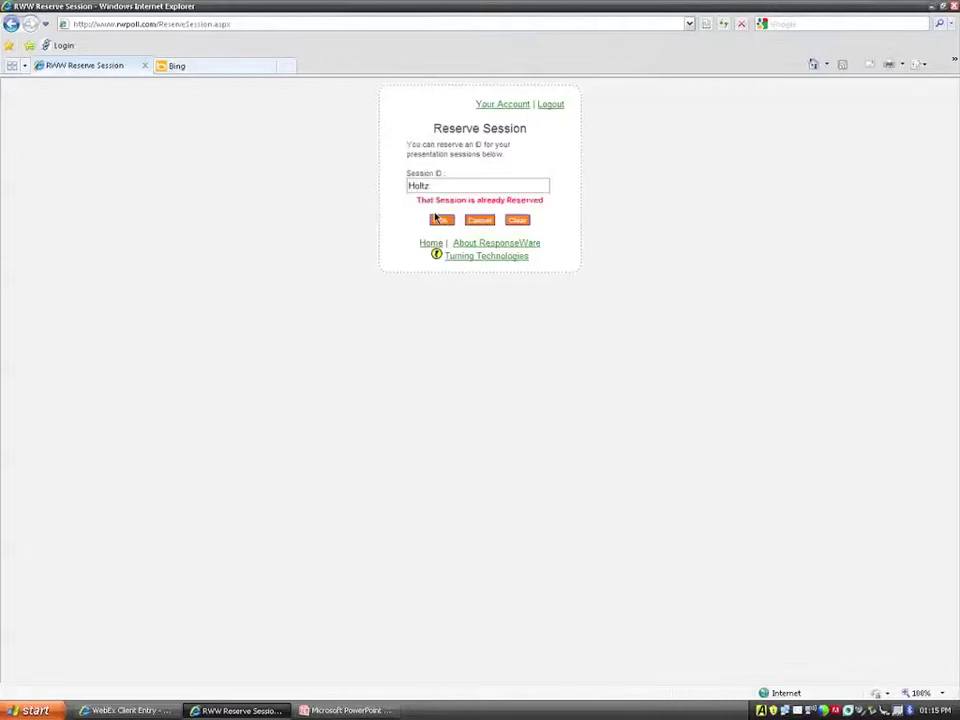
{"action": "left_click", "coordinate": [438, 219]}
{"action": "left_click", "coordinate": [518, 222]}
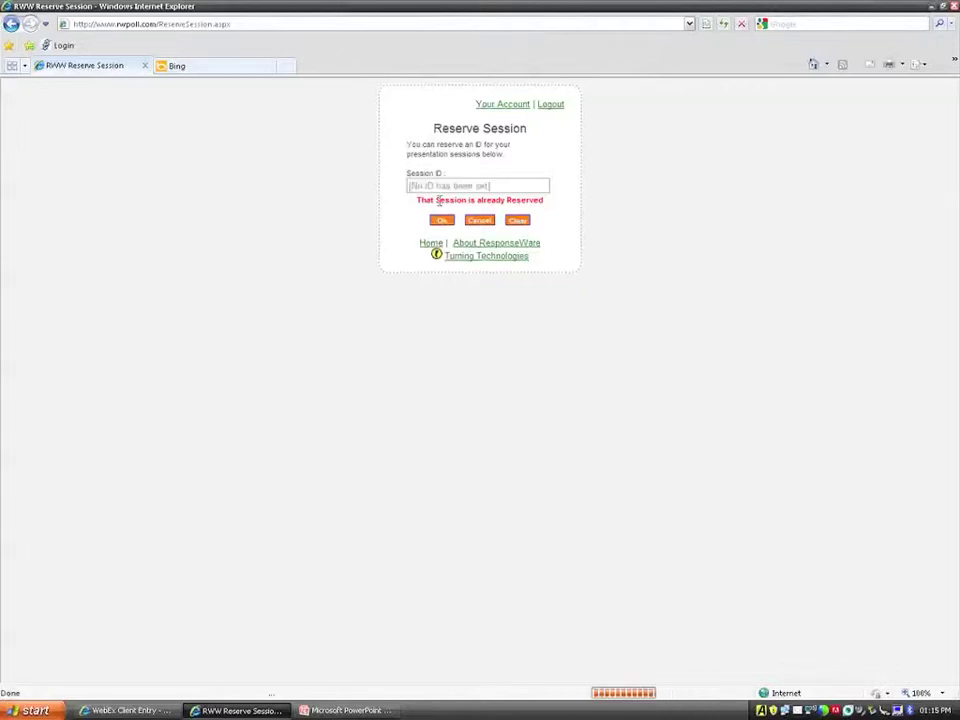
{"action": "left_click", "coordinate": [438, 187]}
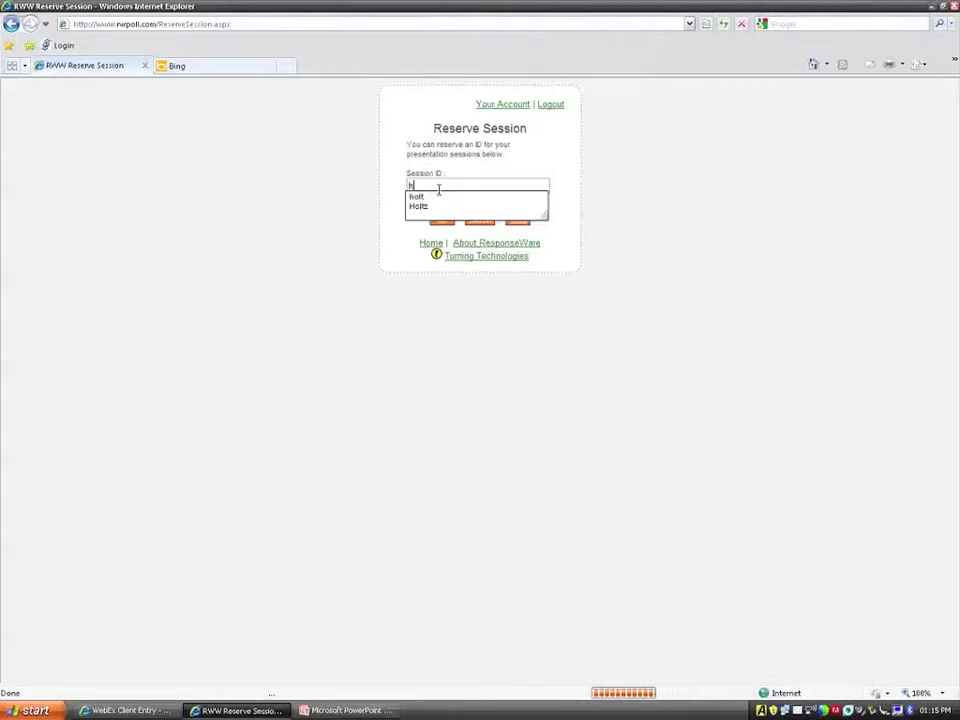
{"action": "key", "text": "Return"}
{"action": "left_click", "coordinate": [442, 221]}
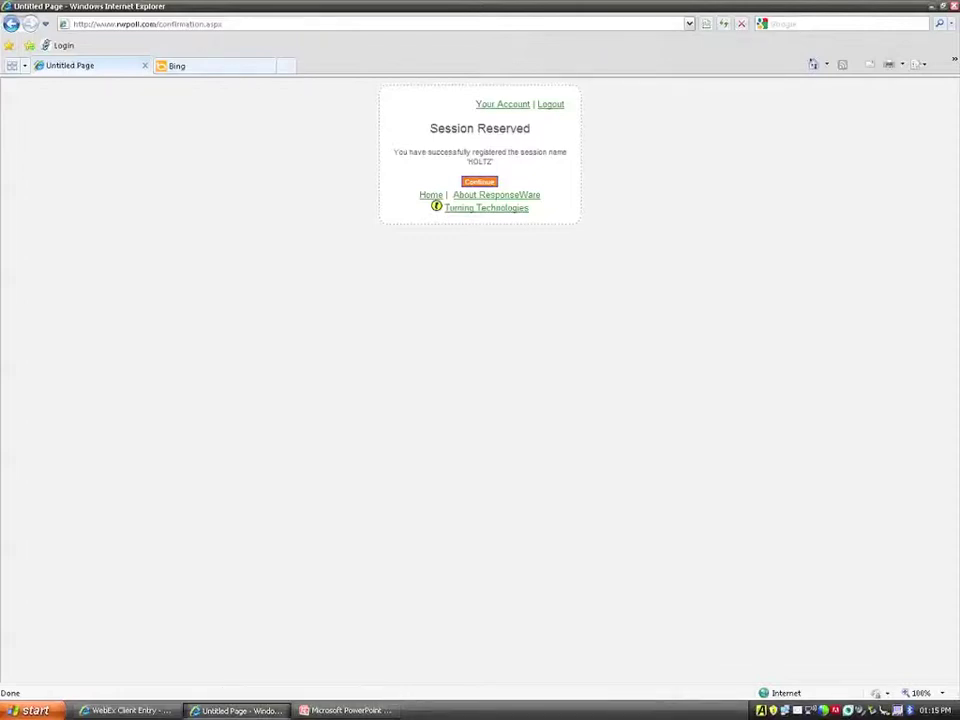
{"action": "left_click", "coordinate": [350, 710]}
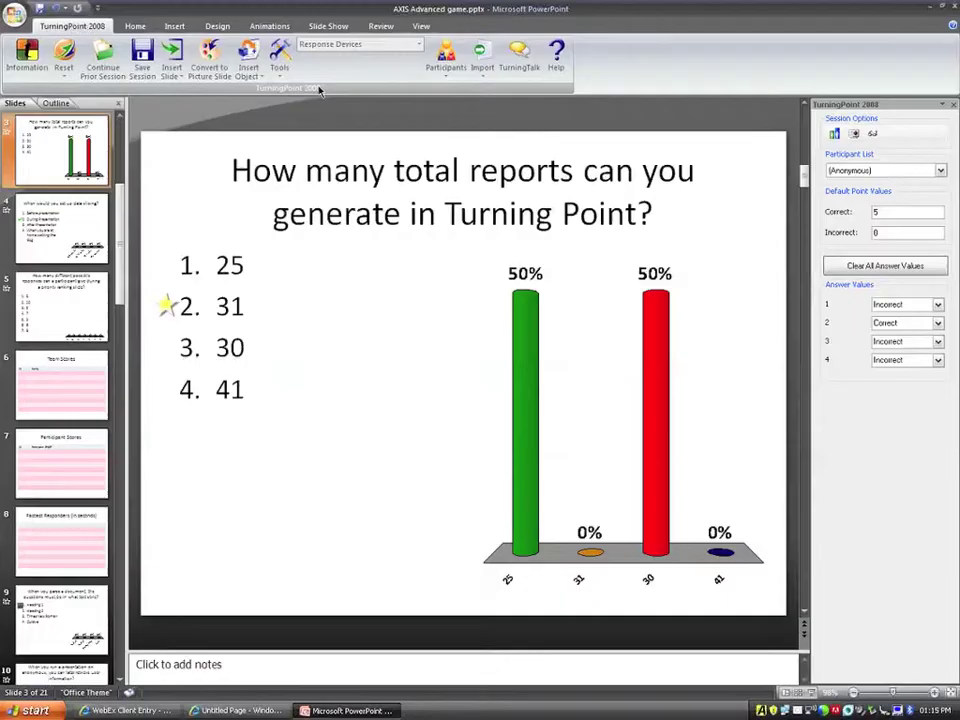
{"action": "left_click", "coordinate": [281, 62]}
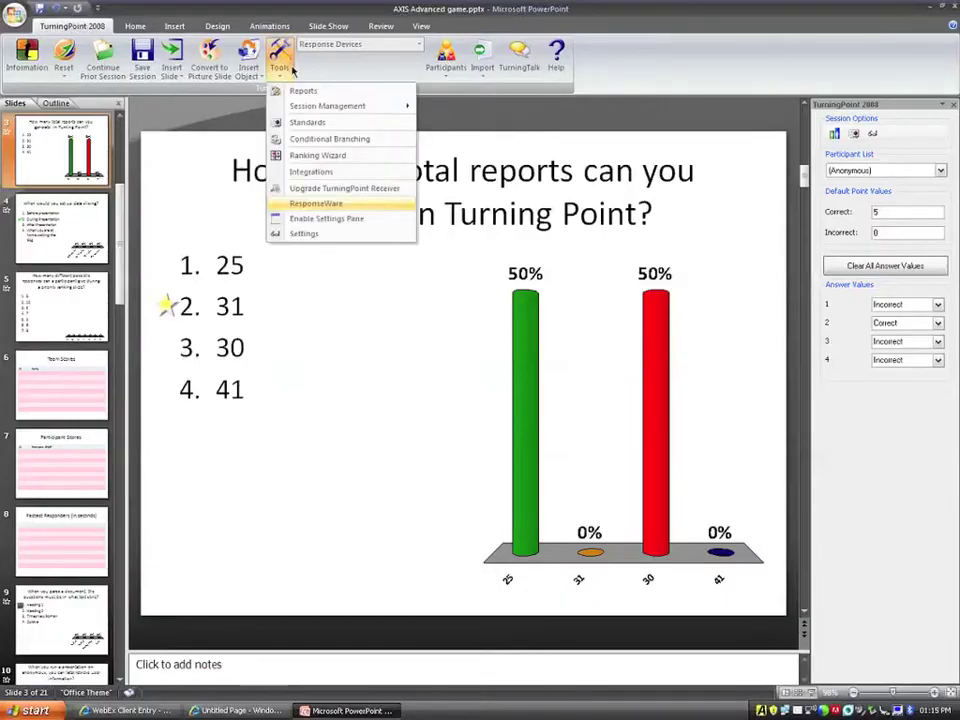
{"action": "left_click", "coordinate": [302, 203]}
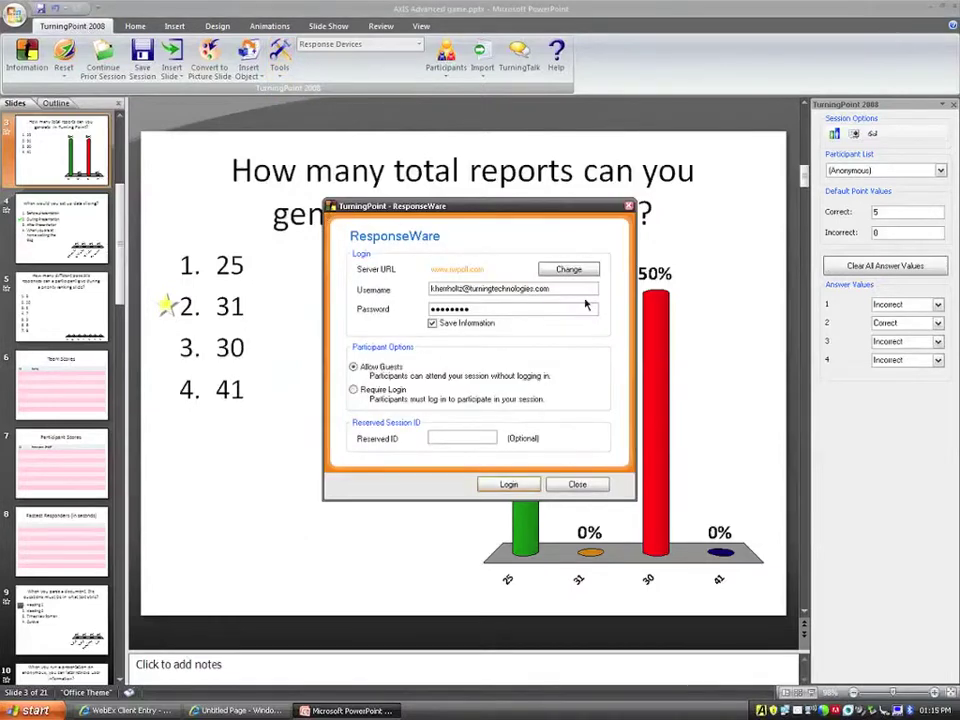
{"action": "left_click", "coordinate": [353, 391]}
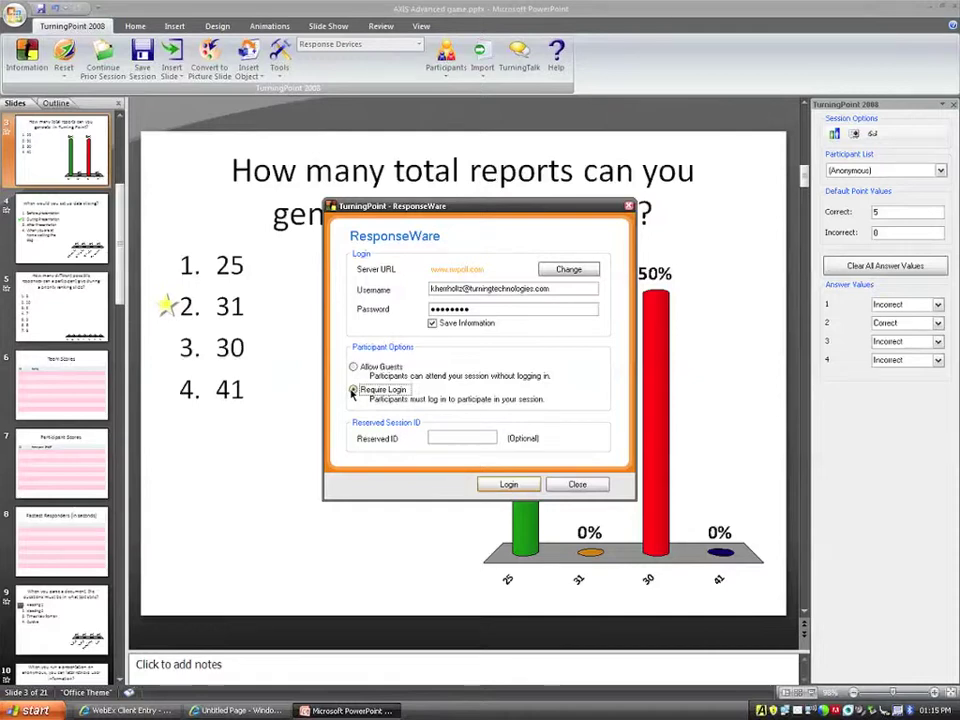
{"action": "left_click", "coordinate": [448, 436]}
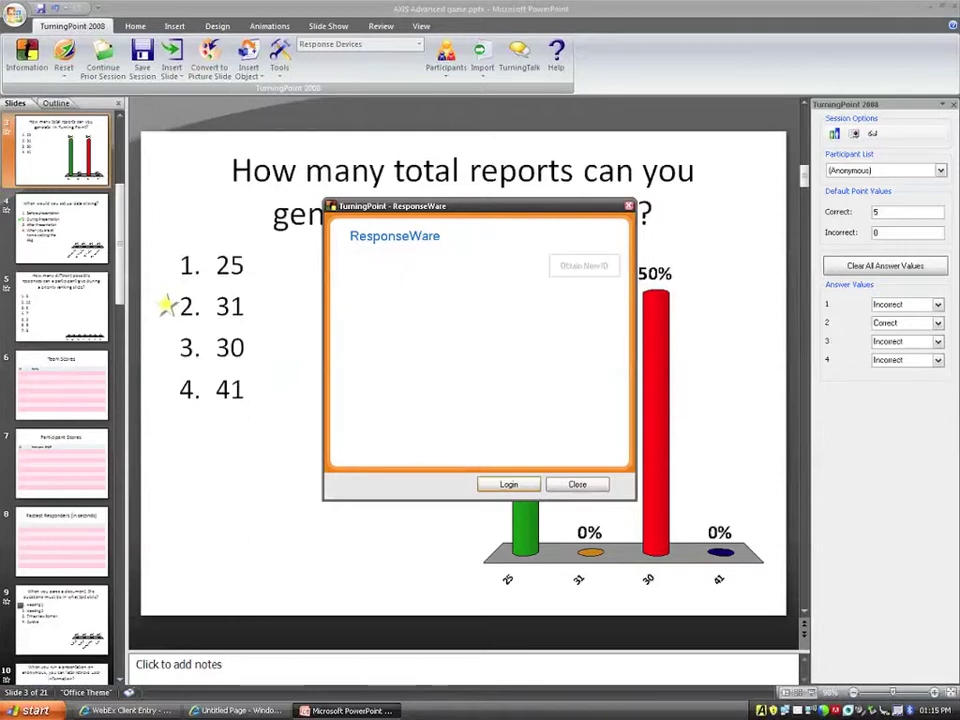
{"action": "key", "text": "Return"}
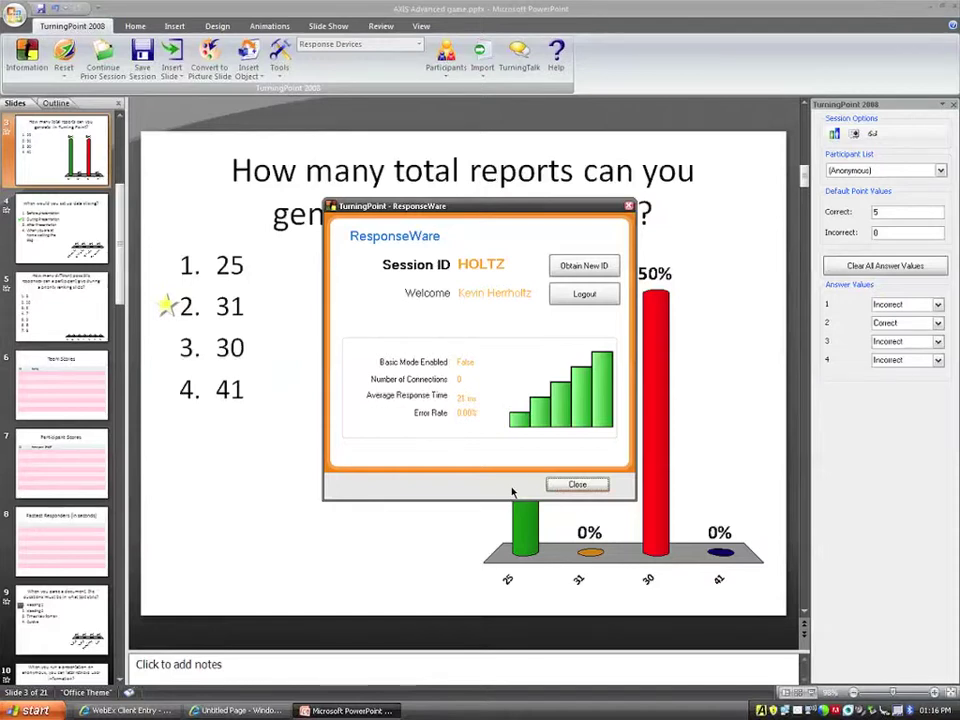
{"action": "left_click", "coordinate": [555, 486]}
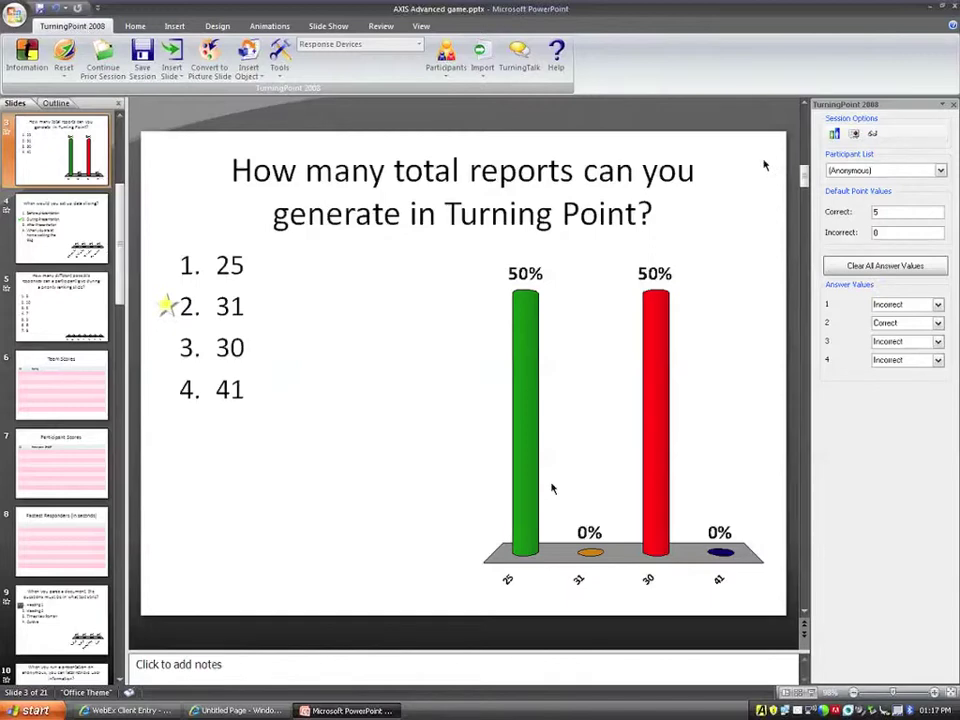
Close PowerPoint without saving presentation or session, and move TurningPoint AnyWhere to top-centre.
{"action": "key", "text": "alt+F4"}
{"action": "left_click", "coordinate": [481, 388]}
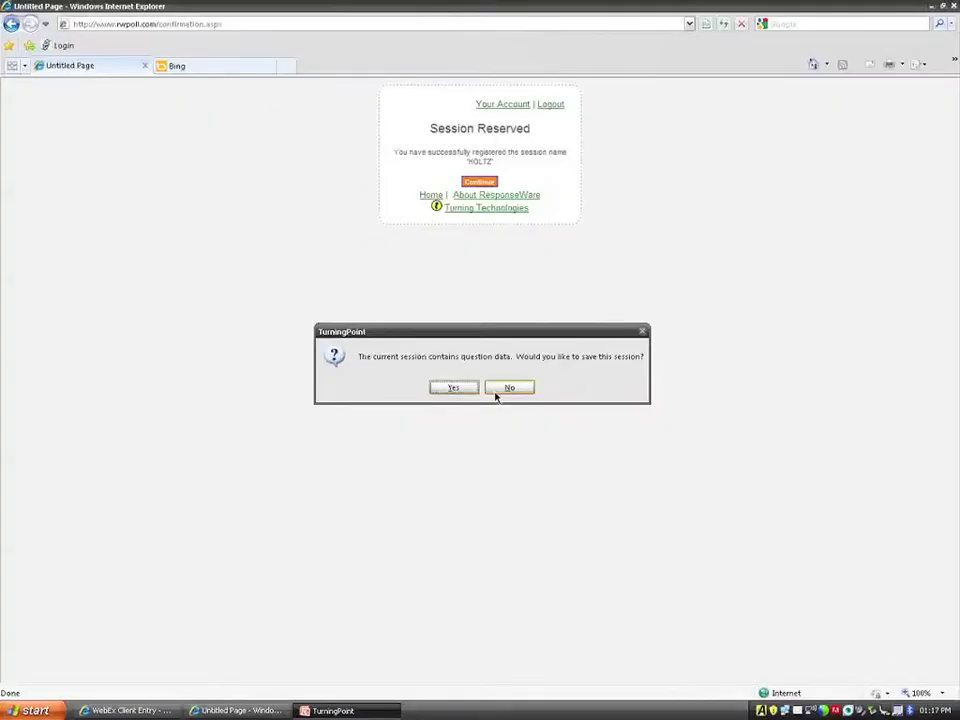
{"action": "left_click", "coordinate": [500, 388]}
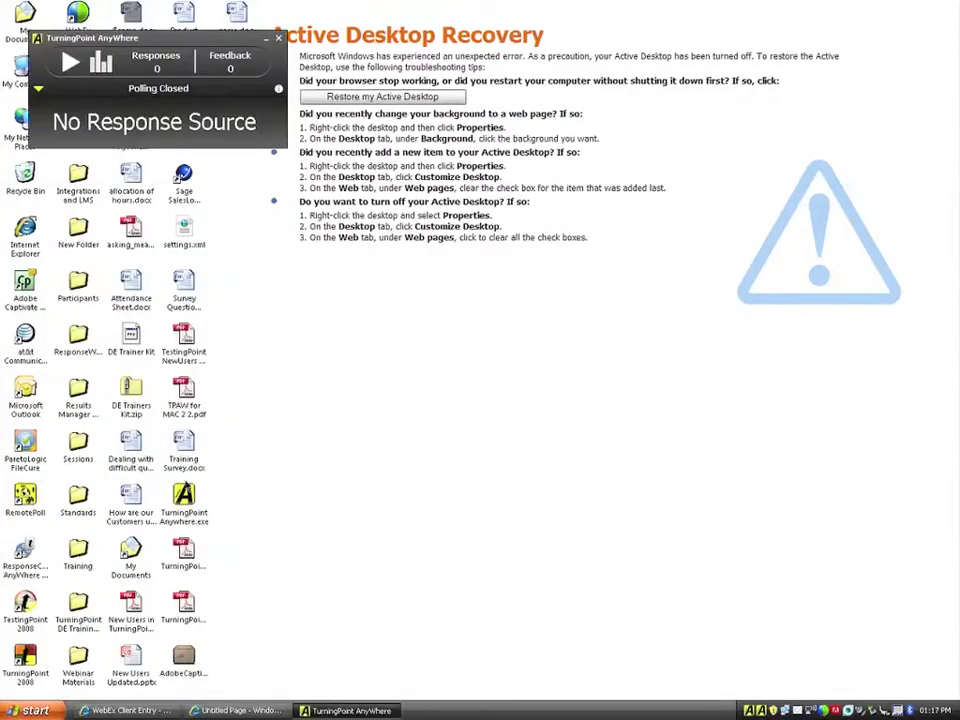
{"action": "left_click_drag", "start_coordinate": [210, 38], "coordinate": [370, 18]}
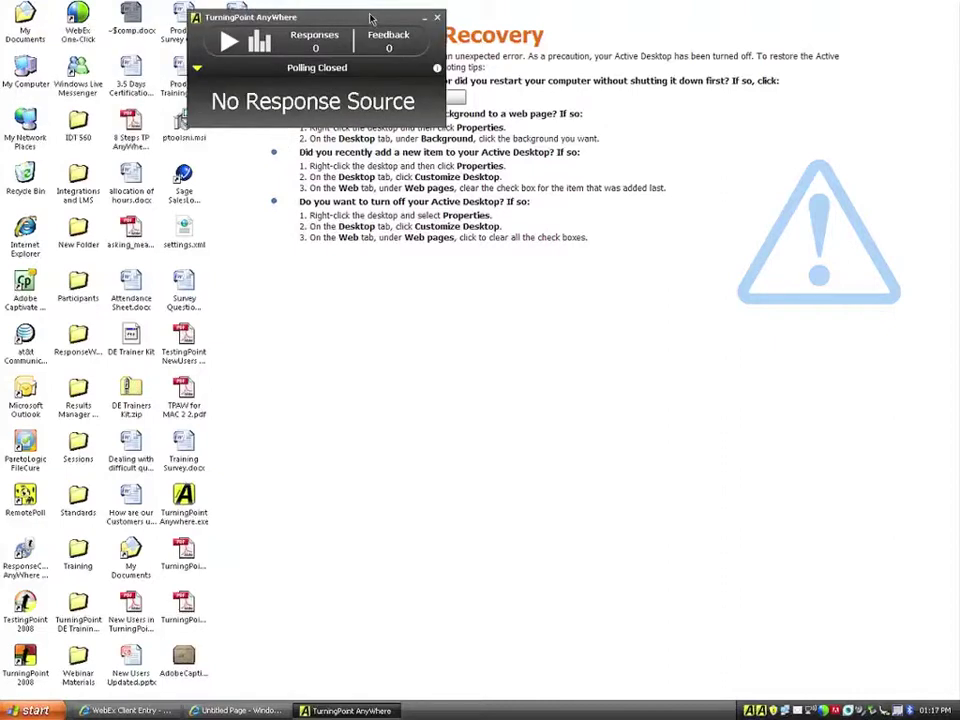
Bring up the ResponseWare login settings from TurningPoint AnyWhere's options menu.
{"action": "left_click", "coordinate": [197, 68]}
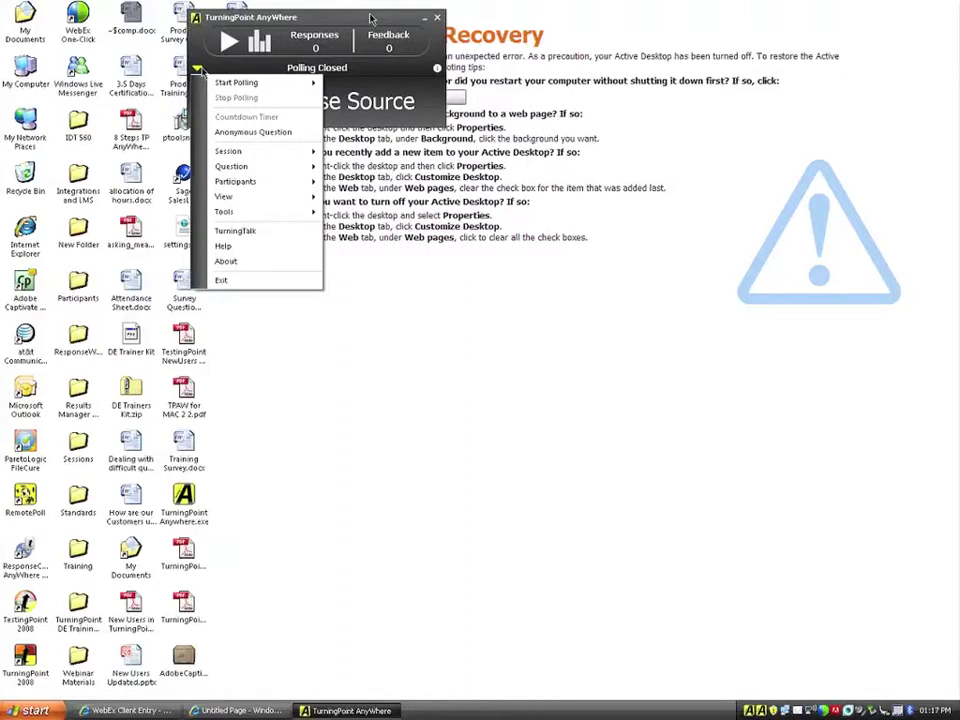
{"action": "mouse_move", "coordinate": [203, 216]}
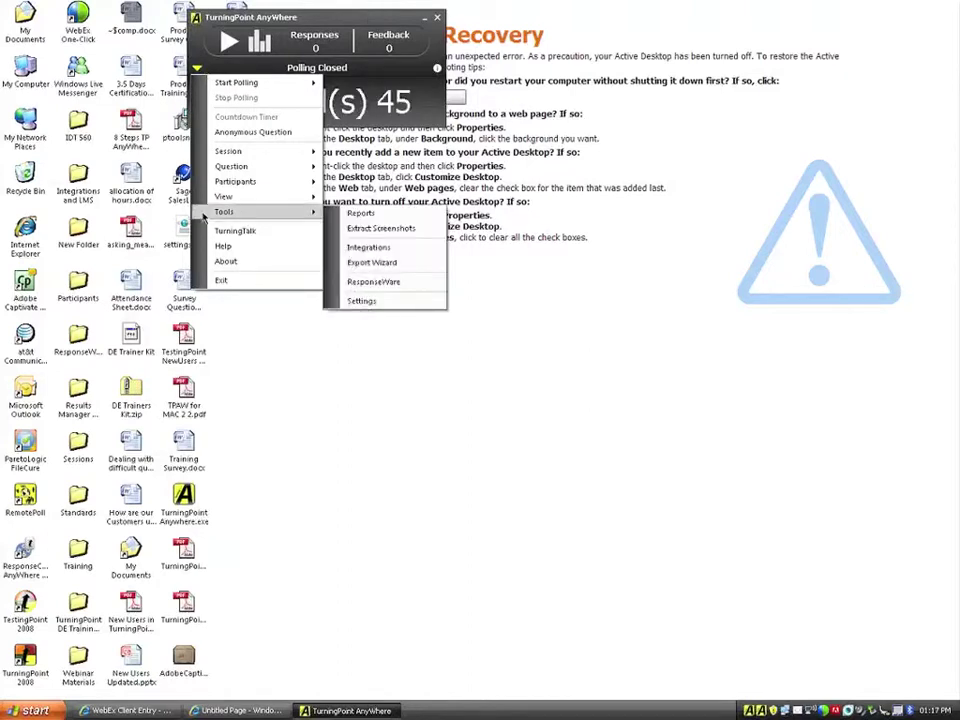
{"action": "left_click", "coordinate": [378, 280]}
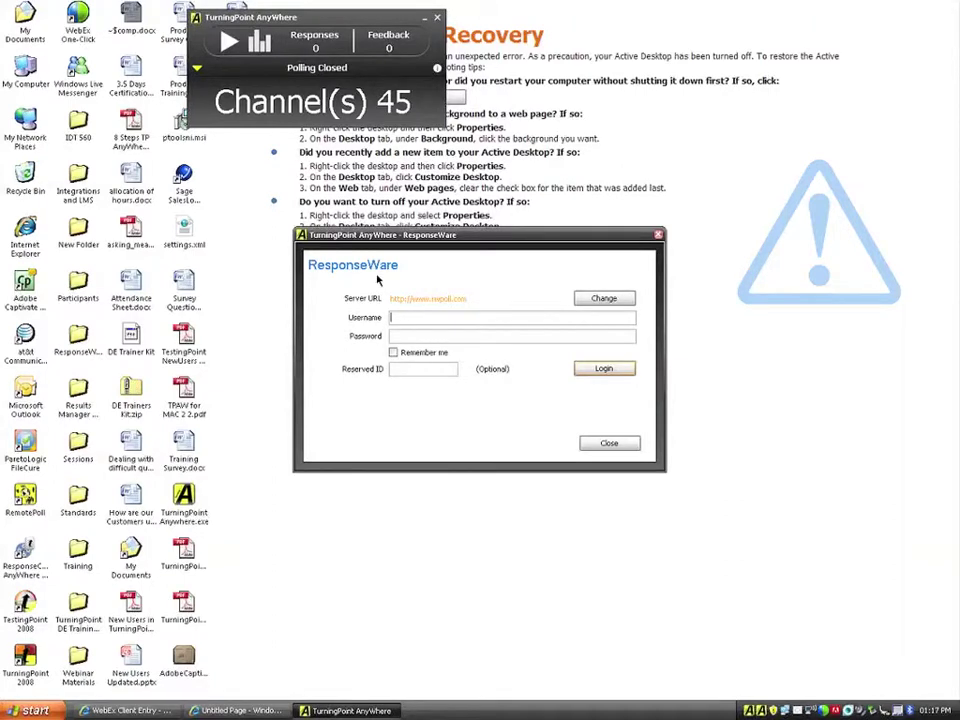
{"action": "key", "text": "Tab"}
{"action": "type", "text": "*****"}
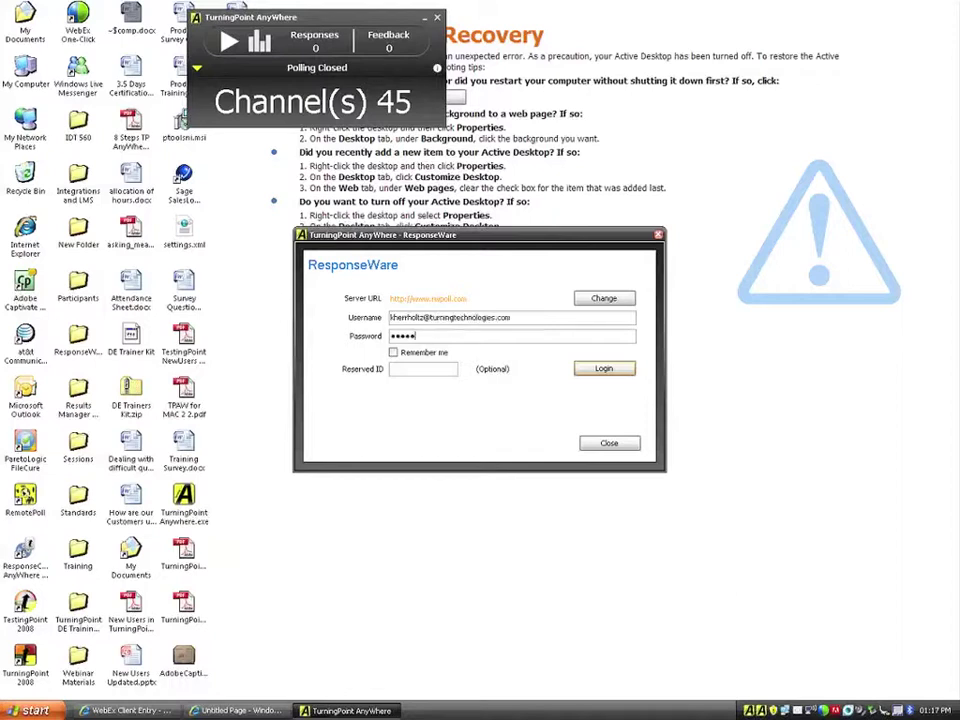
{"action": "type", "text": "***"}
{"action": "left_click", "coordinate": [393, 353]}
{"action": "left_click", "coordinate": [400, 369]}
{"action": "key", "text": "Return"}
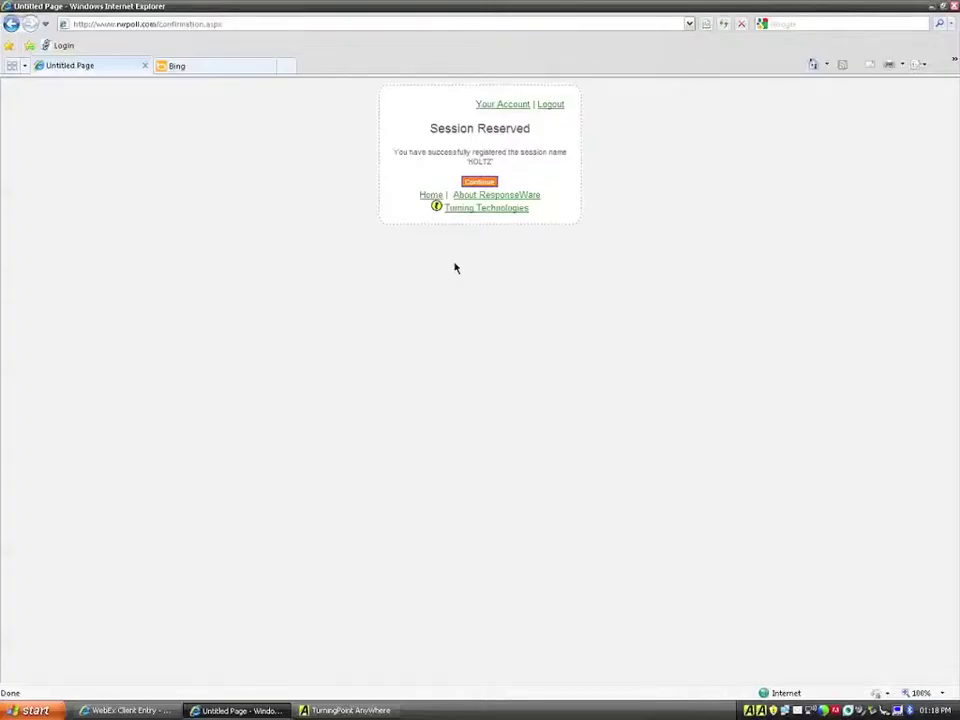
Log out of the rwpoll.com account and back out of login to reach the join-session page.
{"action": "left_click", "coordinate": [551, 105]}
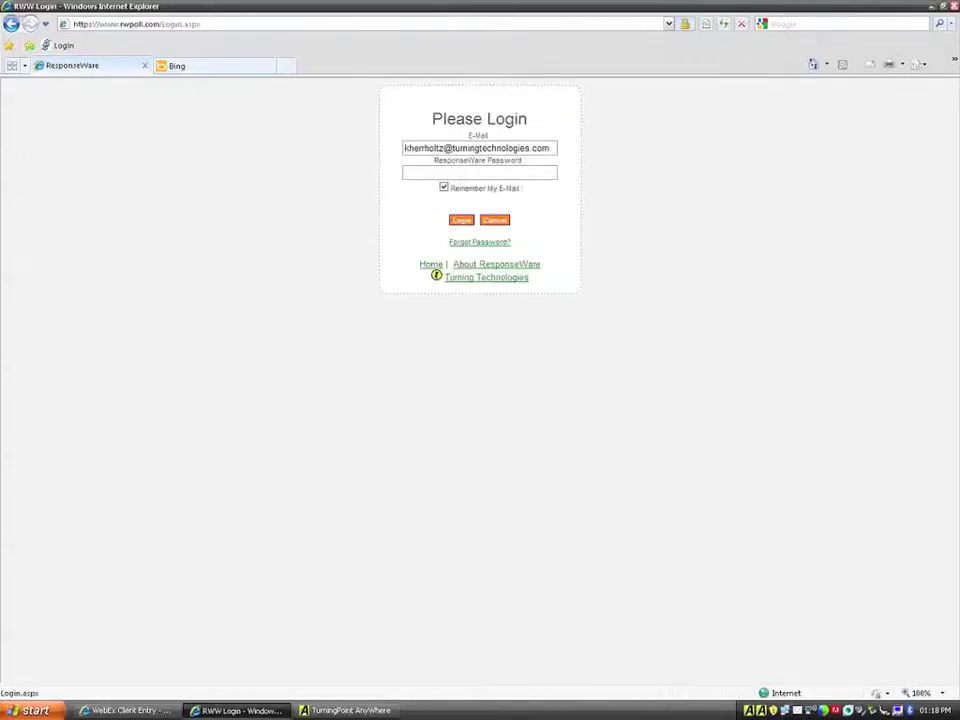
{"action": "left_click", "coordinate": [500, 221]}
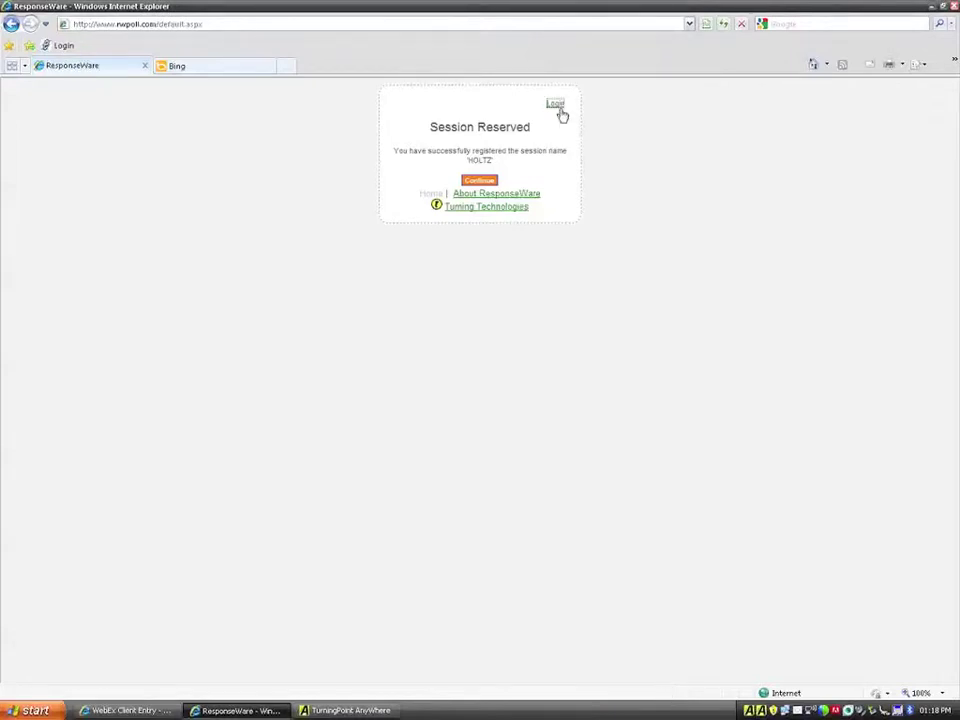
{"action": "left_click", "coordinate": [556, 104]}
{"action": "left_click", "coordinate": [556, 104]}
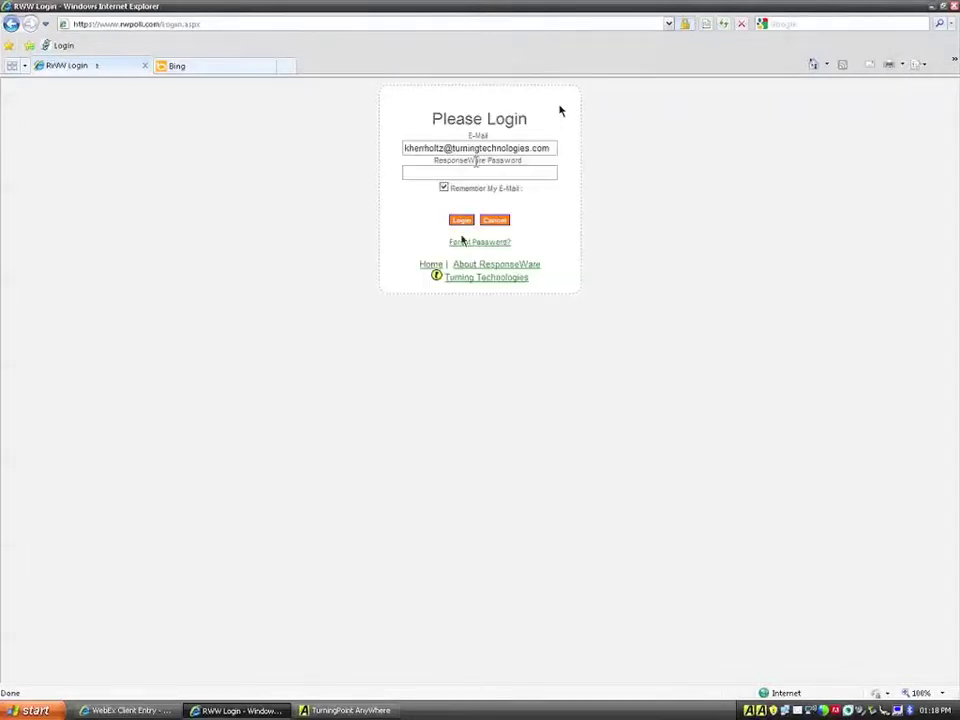
{"action": "left_click", "coordinate": [461, 220]}
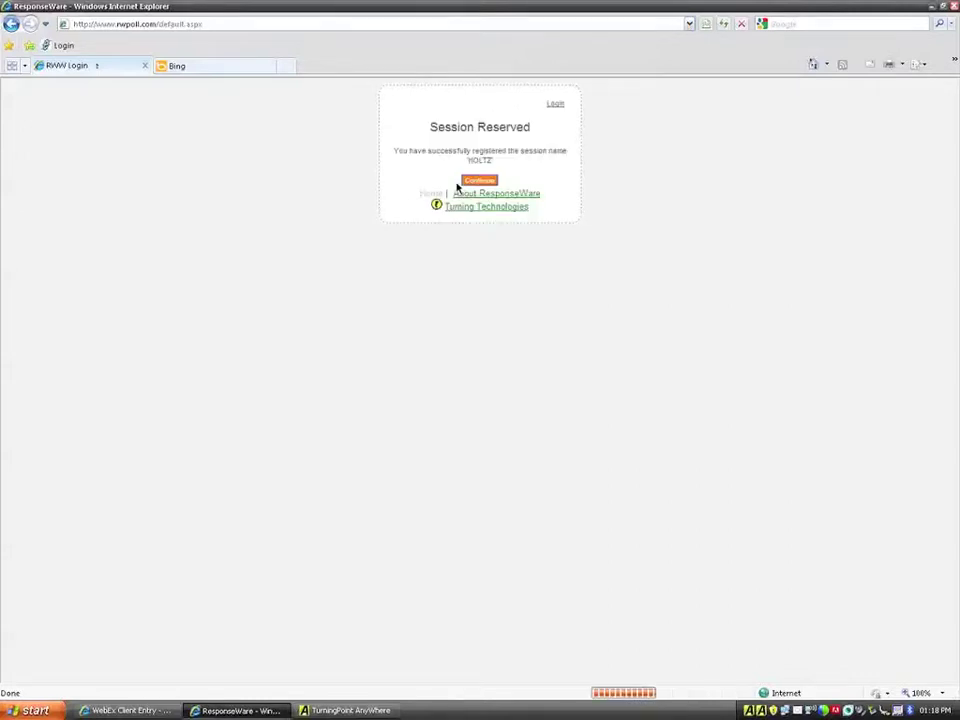
{"action": "left_click", "coordinate": [463, 181]}
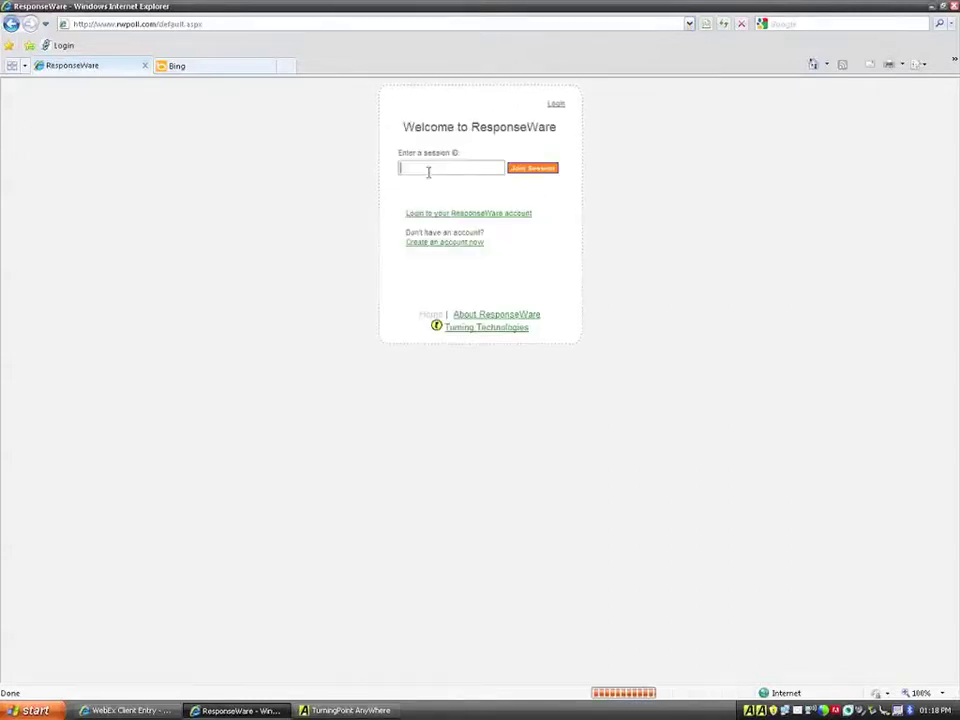
{"action": "type", "text": "hol"}
{"action": "left_click", "coordinate": [430, 178]}
{"action": "left_click", "coordinate": [526, 167]}
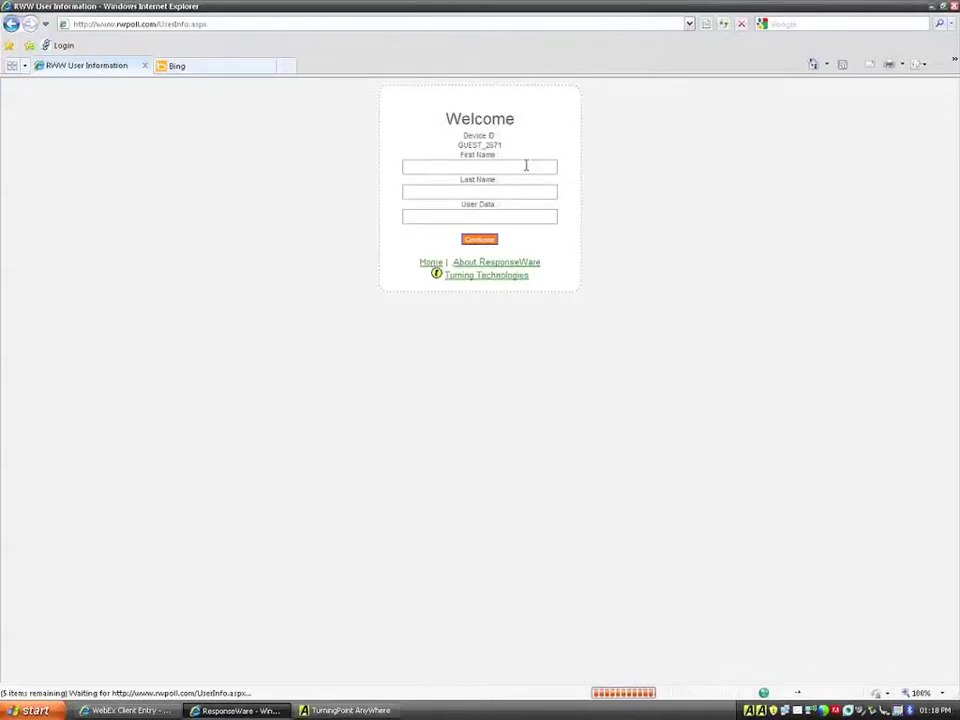
{"action": "type", "text": "Kevin"}
{"action": "left_click", "coordinate": [484, 240]}
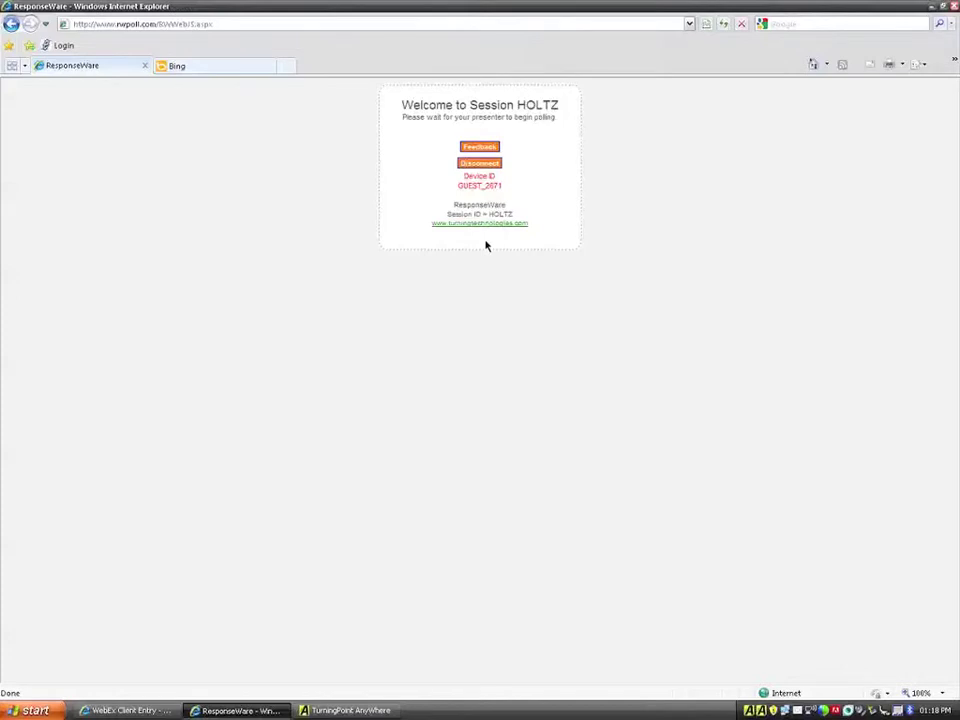
{"action": "left_click", "coordinate": [348, 710]}
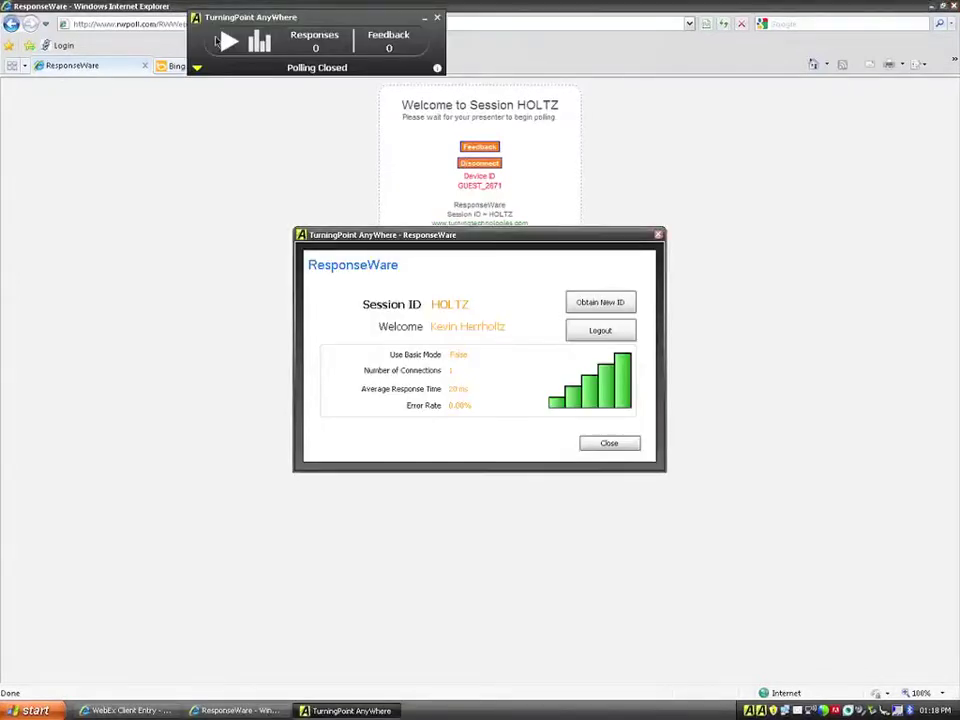
Start polling on Question 1 and submit answer 3 from the participant's browser.
{"action": "left_click", "coordinate": [607, 442]}
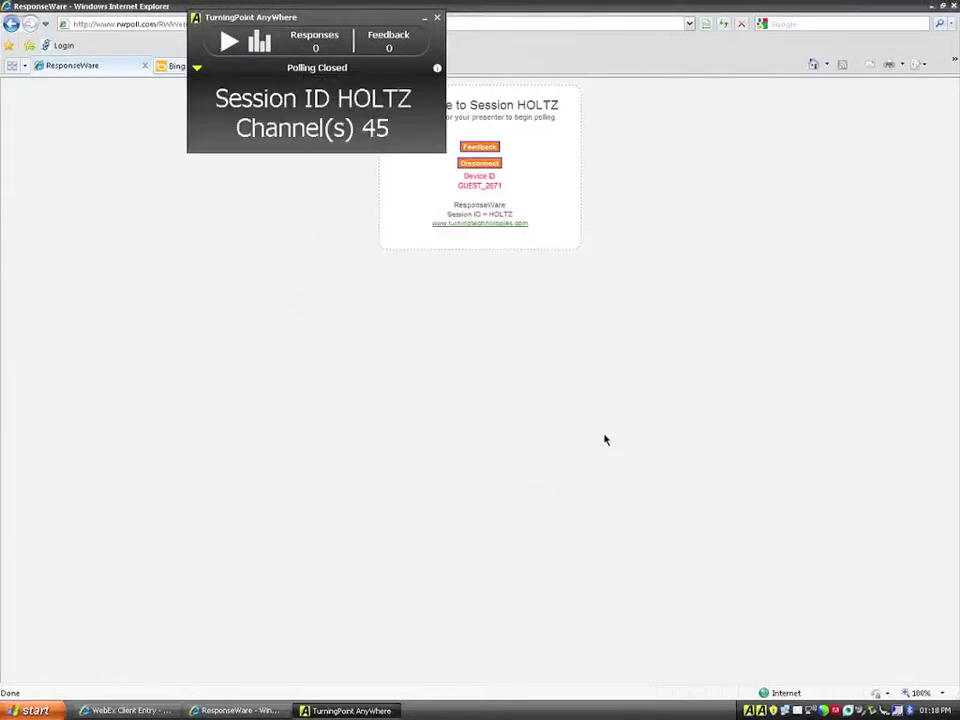
{"action": "left_click", "coordinate": [229, 42]}
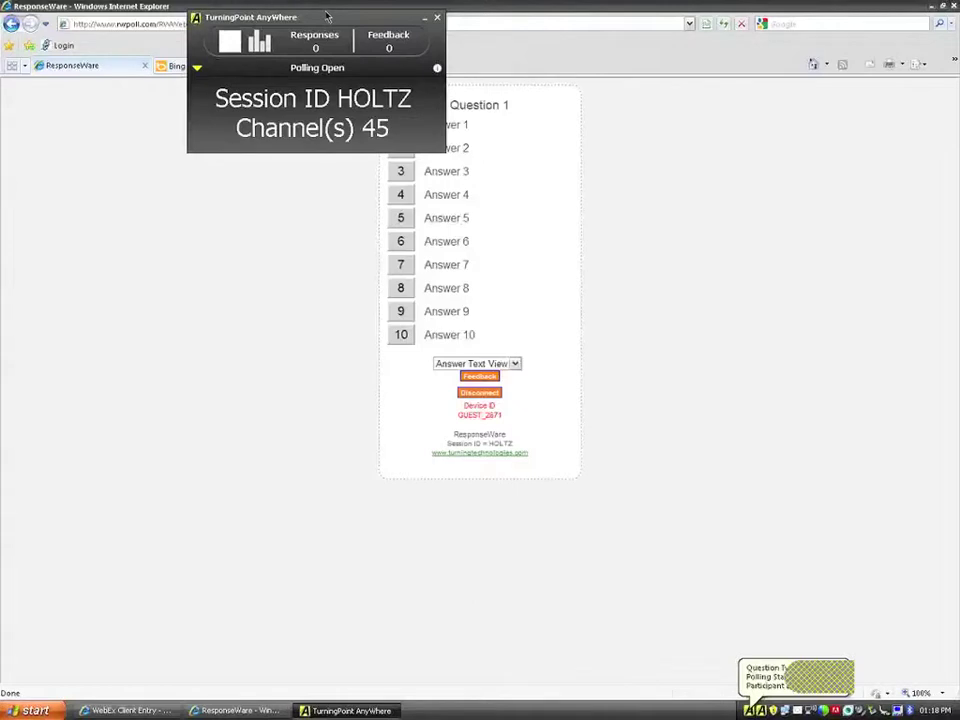
{"action": "left_click_drag", "start_coordinate": [326, 15], "coordinate": [657, 645]}
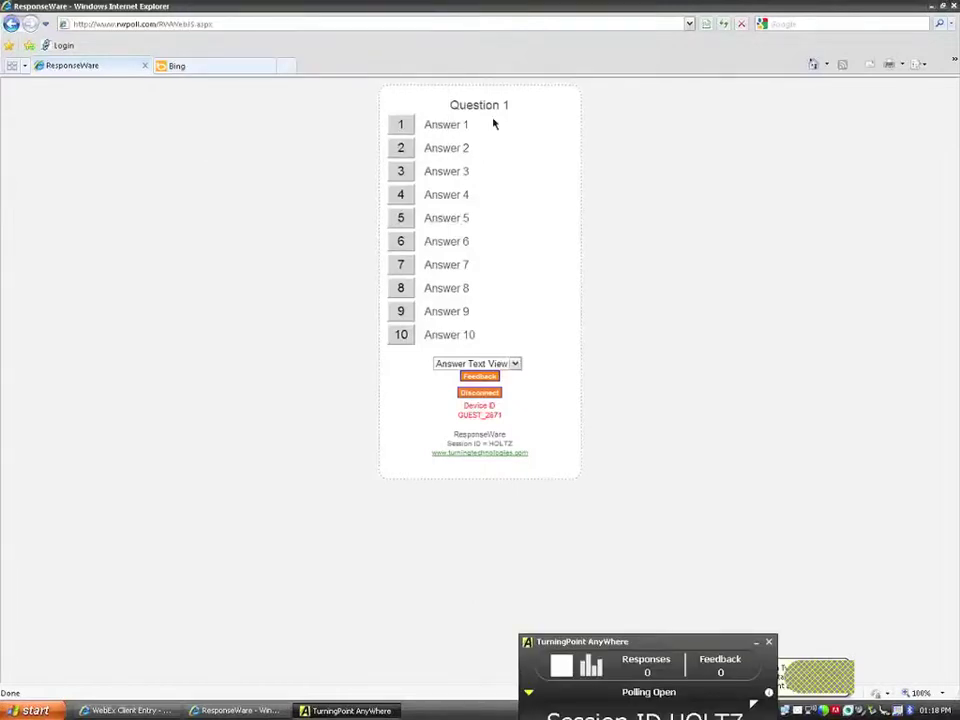
{"action": "left_click", "coordinate": [403, 170]}
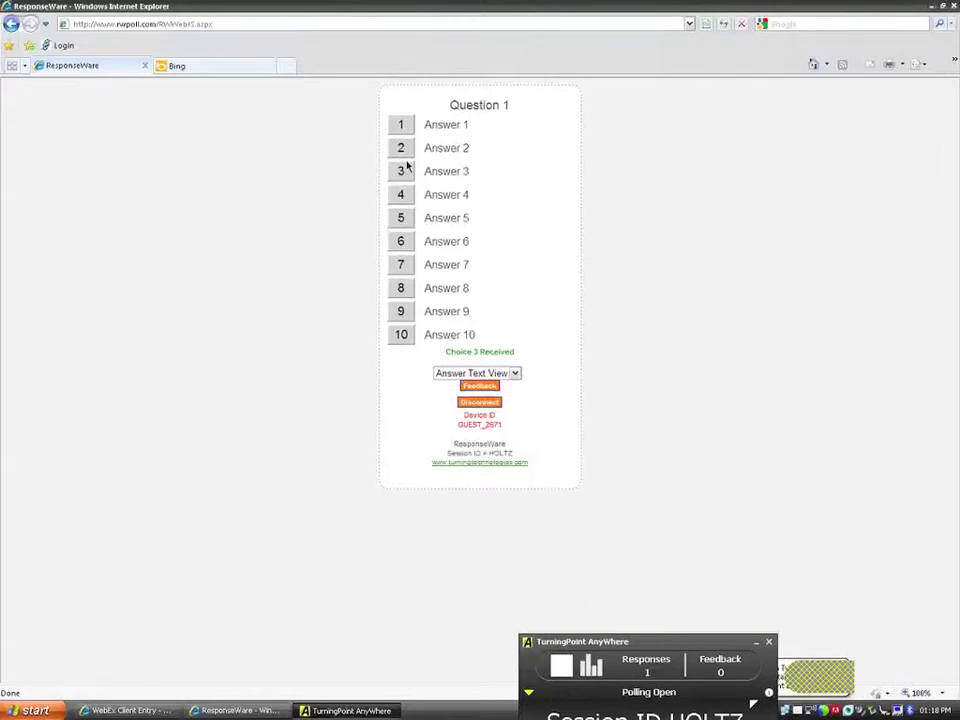
{"action": "left_click", "coordinate": [403, 175]}
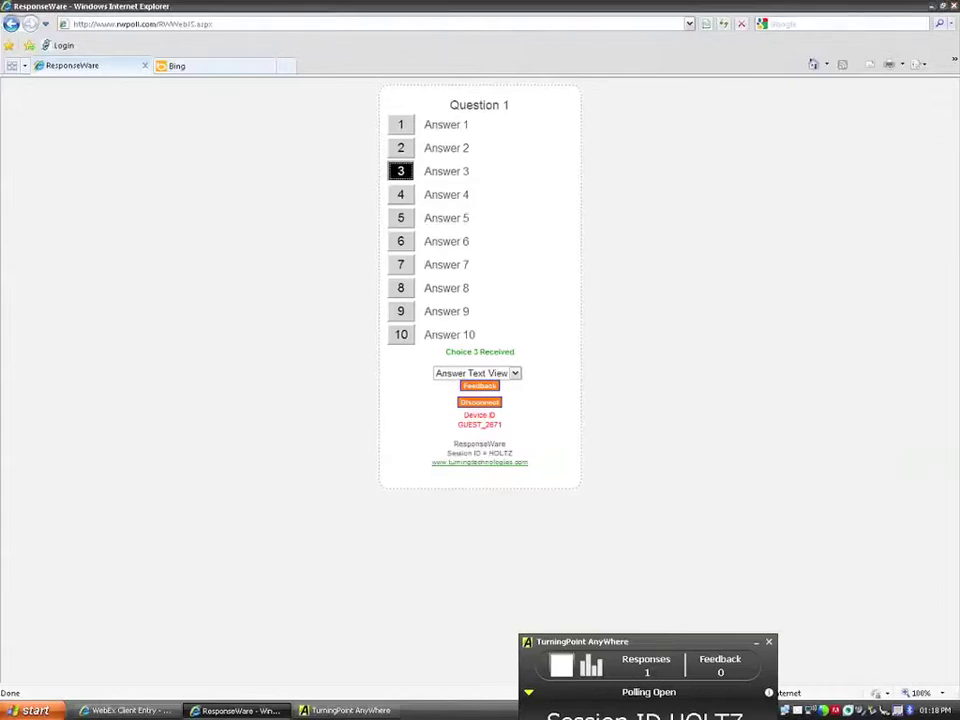
Close polling to show Answer 3 at 100%, then close the results chart and the browser.
{"action": "left_click", "coordinate": [561, 665]}
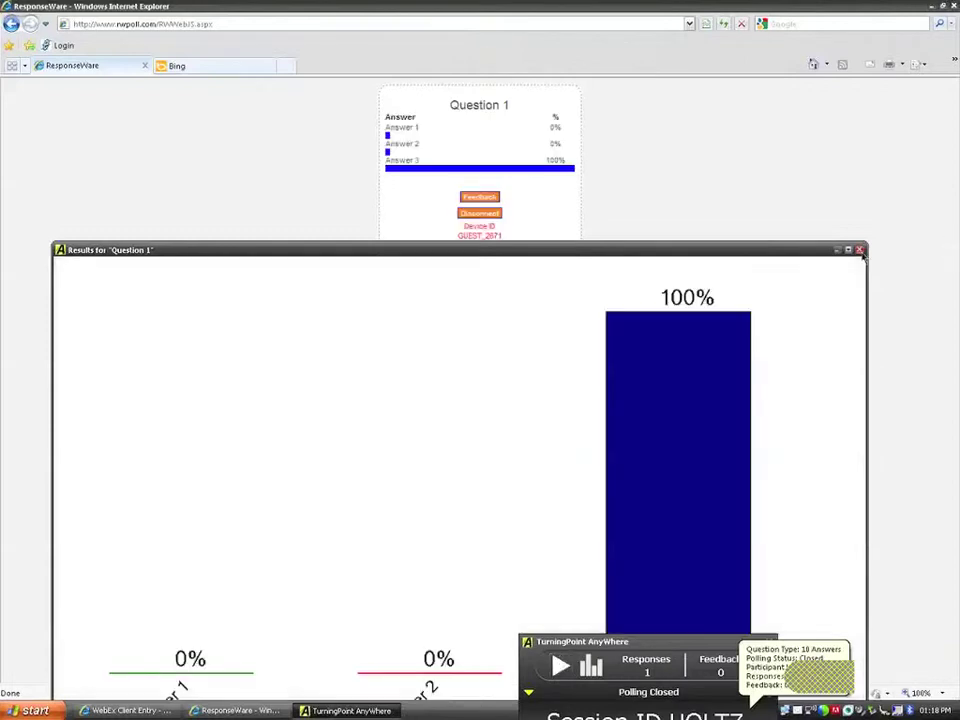
{"action": "left_click", "coordinate": [859, 250]}
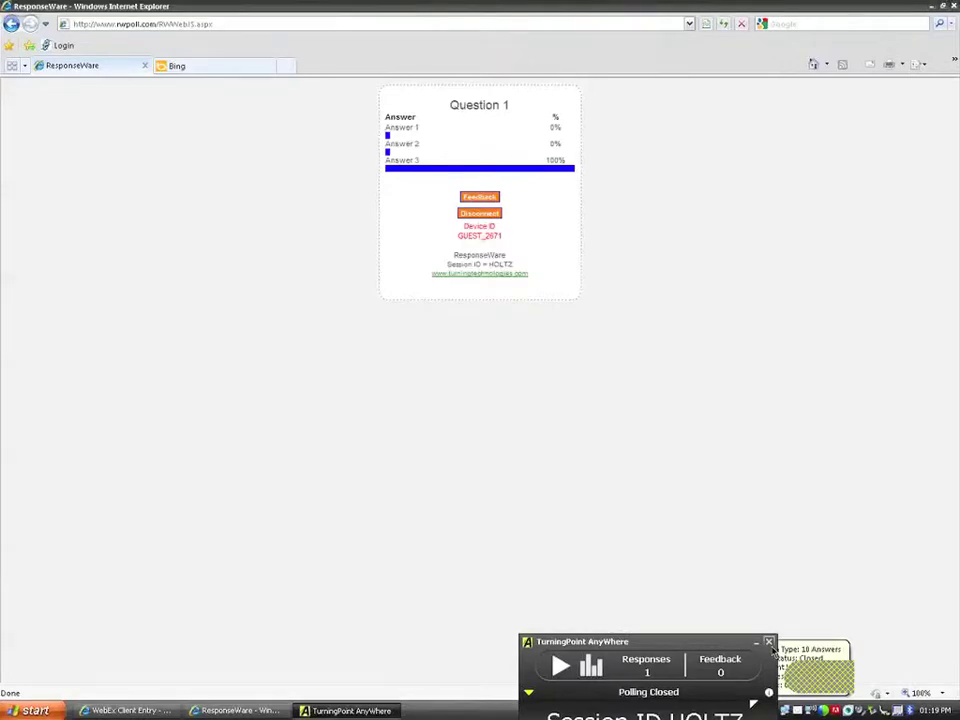
{"action": "left_click", "coordinate": [954, 10]}
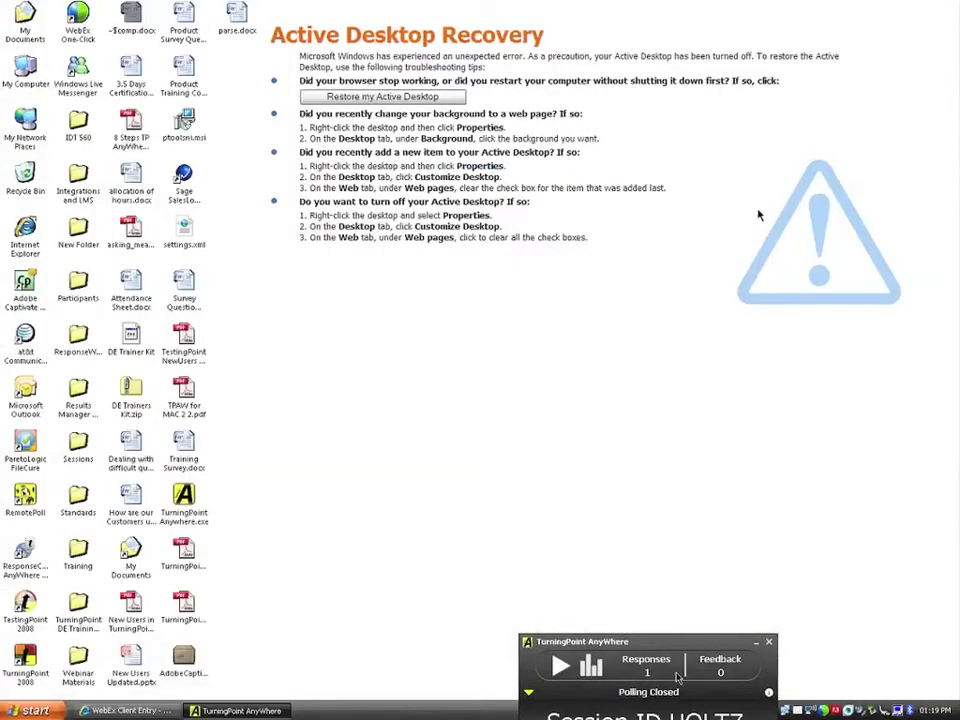
{"action": "left_click_drag", "start_coordinate": [668, 644], "coordinate": [603, 213]}
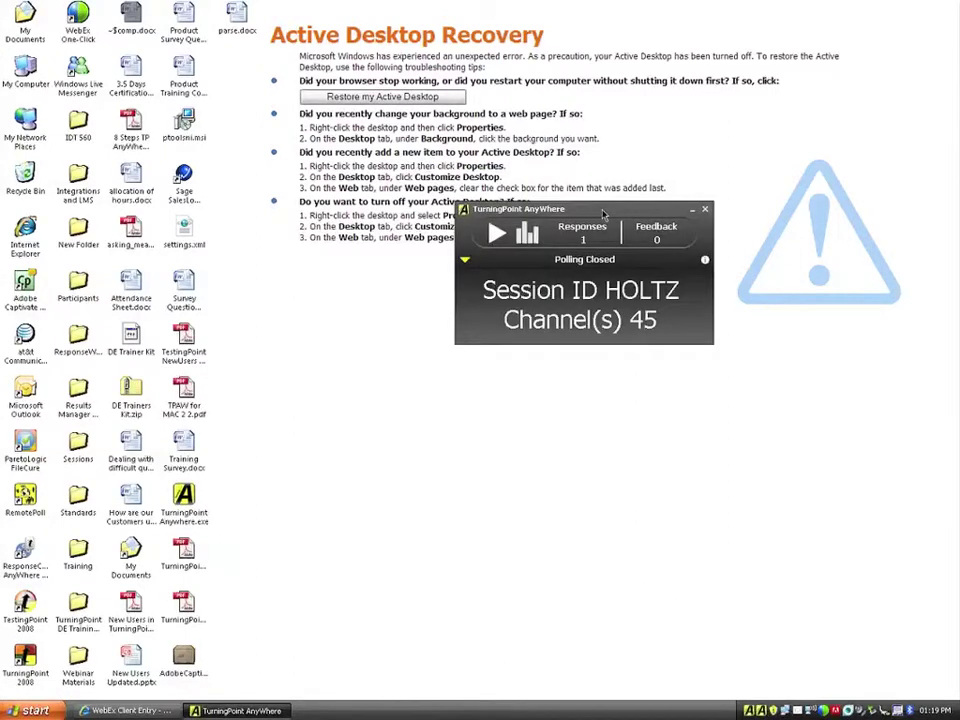